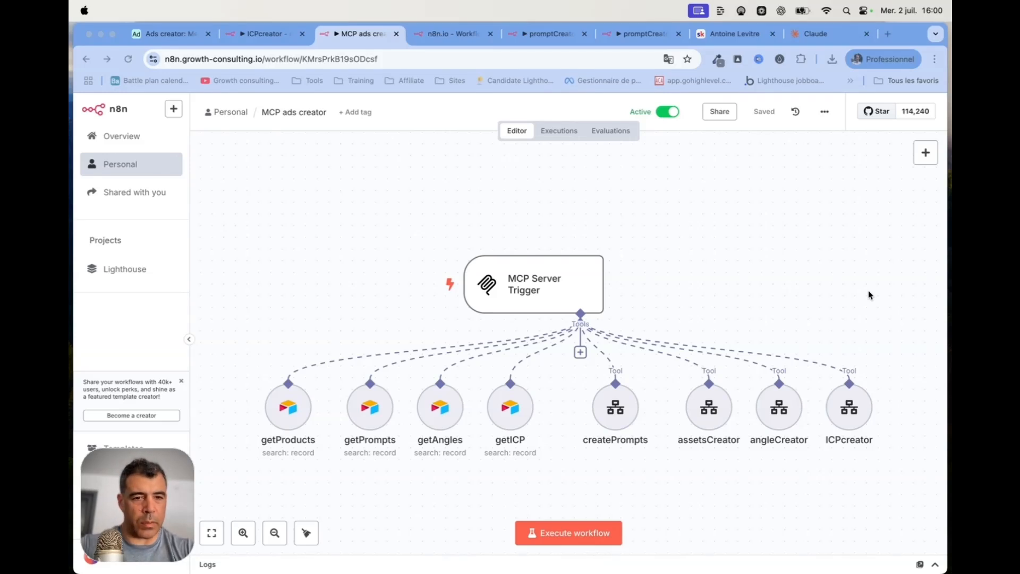
Select the trigger and its eight tool nodes, then show Airtable's Create assets automation
{"action": "left_click", "coordinate": [295, 255]}
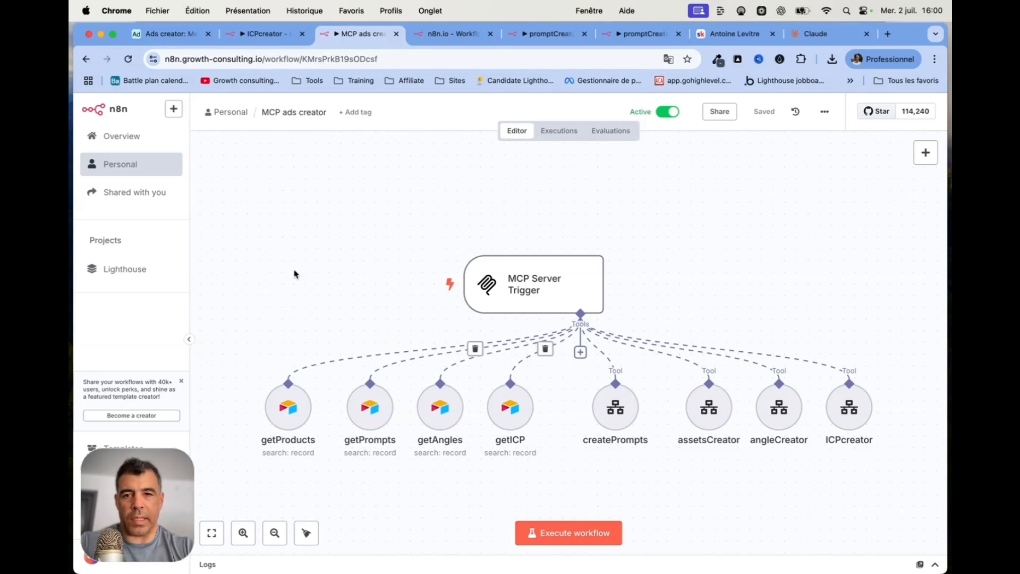
{"action": "left_click_drag", "start_coordinate": [216, 203], "coordinate": [902, 487]}
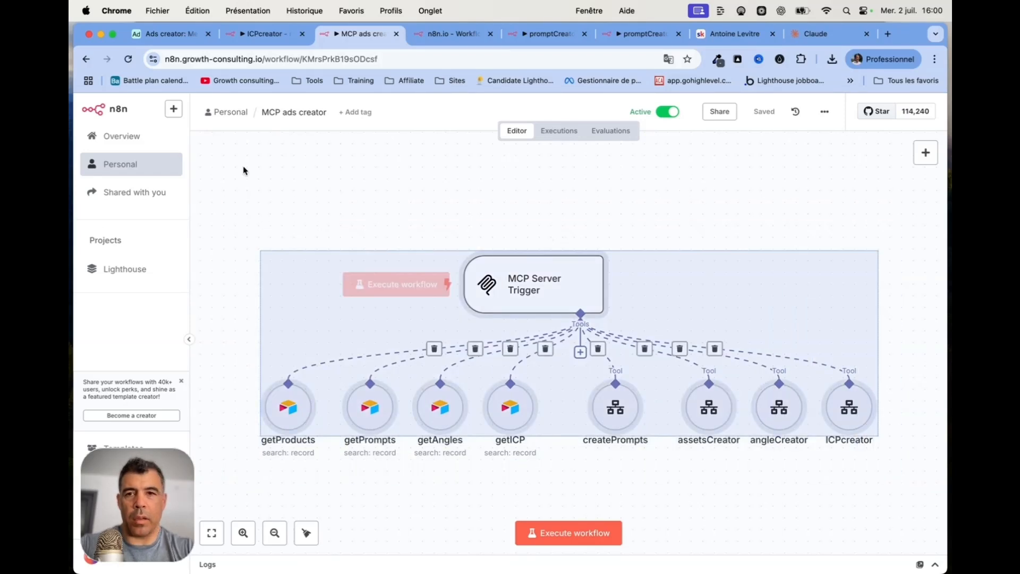
{"action": "left_click", "coordinate": [175, 35]}
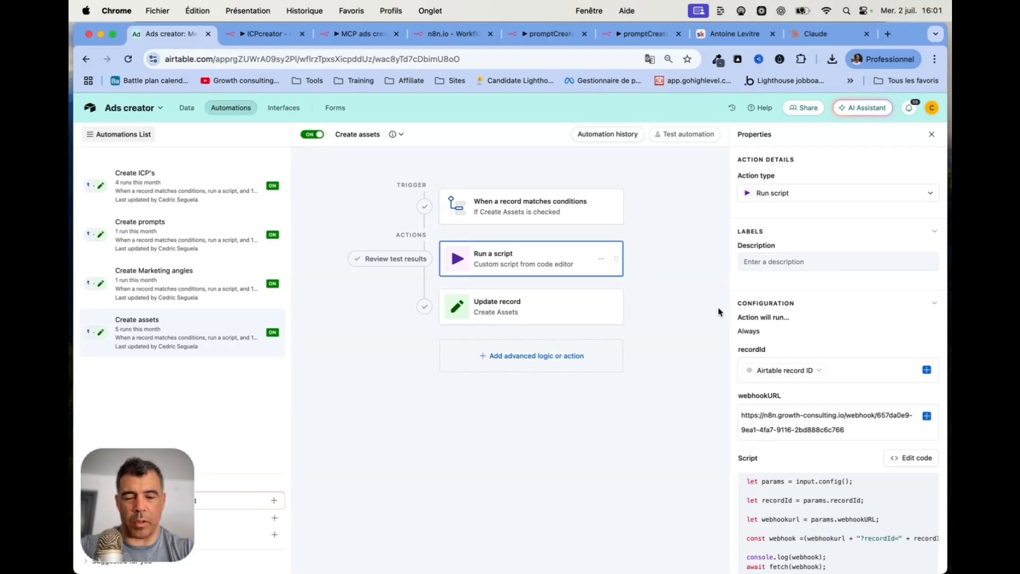
{"action": "left_click", "coordinate": [361, 34]}
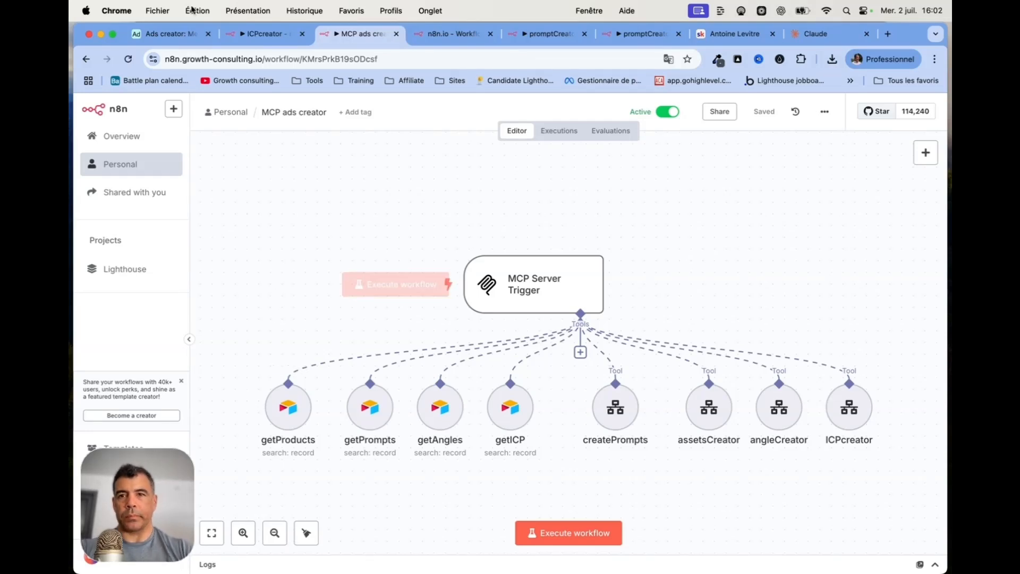
{"action": "left_click", "coordinate": [173, 39]}
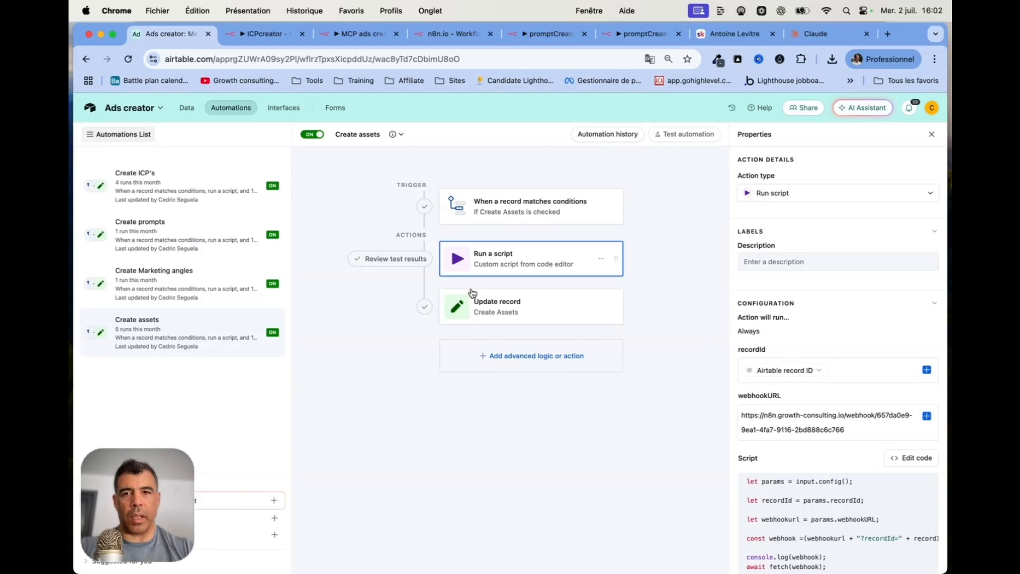
Browse the Media Assets video records in Airtable, then return to the MCP ads creator workflow
{"action": "left_click", "coordinate": [184, 108]}
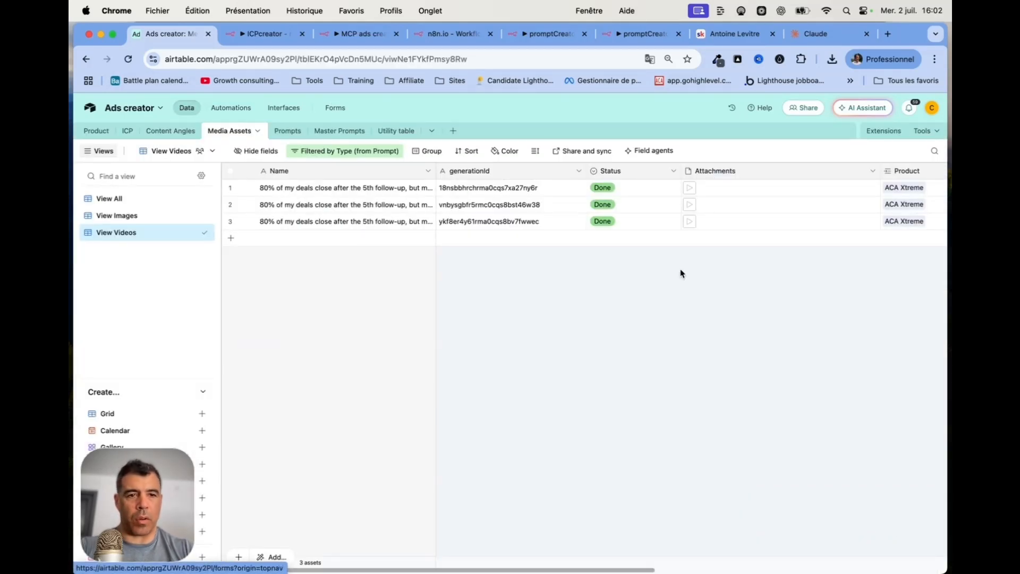
{"action": "scroll", "coordinate": [678, 273], "scroll_direction": "right", "scroll_amount": 10}
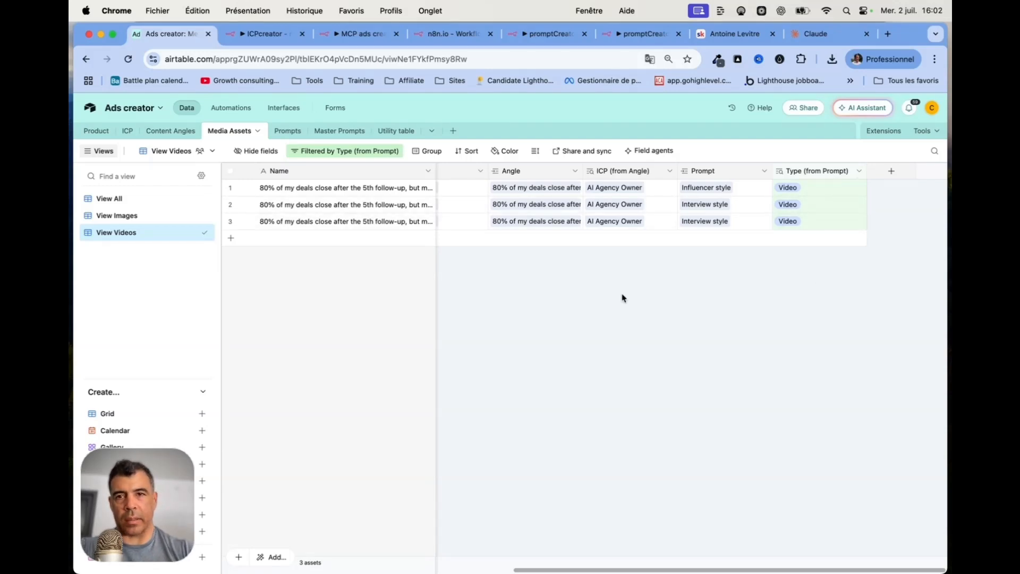
{"action": "left_click", "coordinate": [363, 35]}
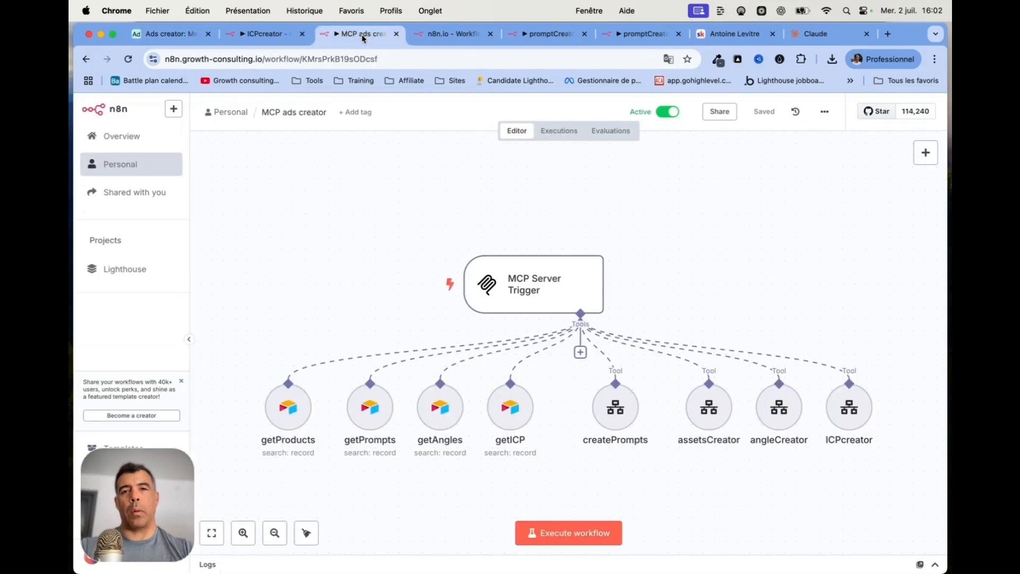
View the MCP Server Trigger's production URL, then search nodes for 'mcp' without adding one
{"action": "mouse_move", "coordinate": [338, 297]}
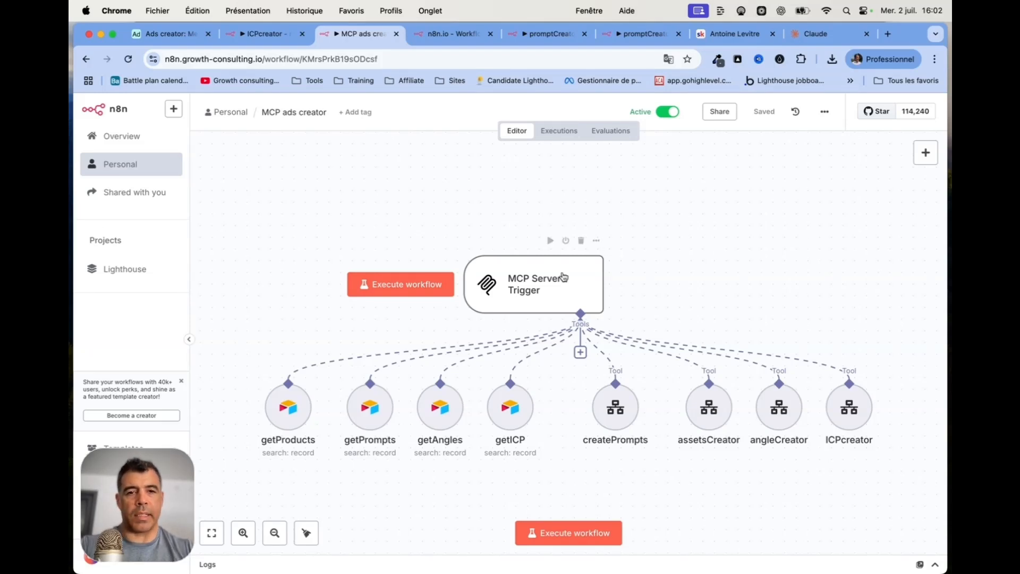
{"action": "double_click", "coordinate": [537, 292]}
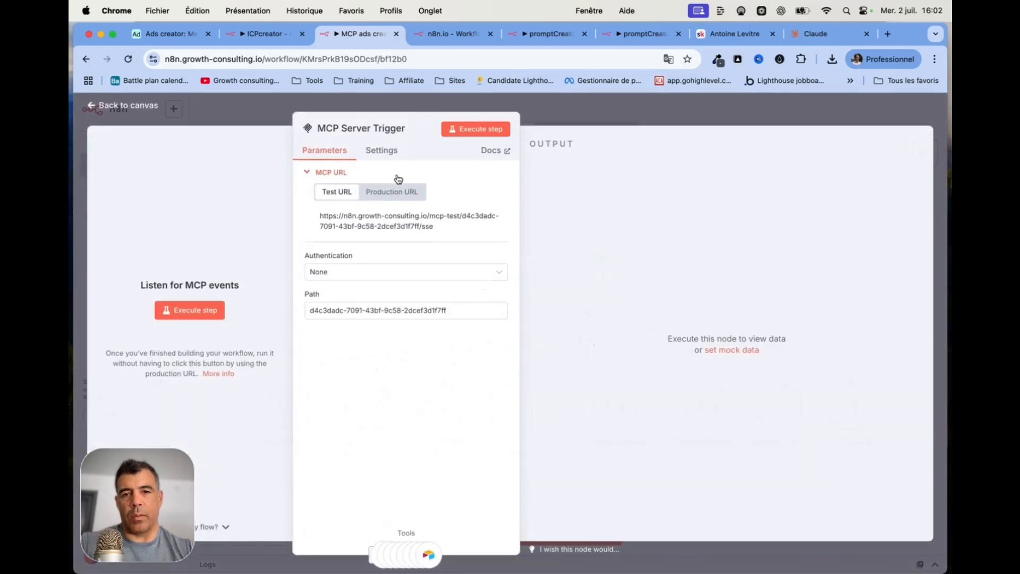
{"action": "left_click", "coordinate": [392, 192]}
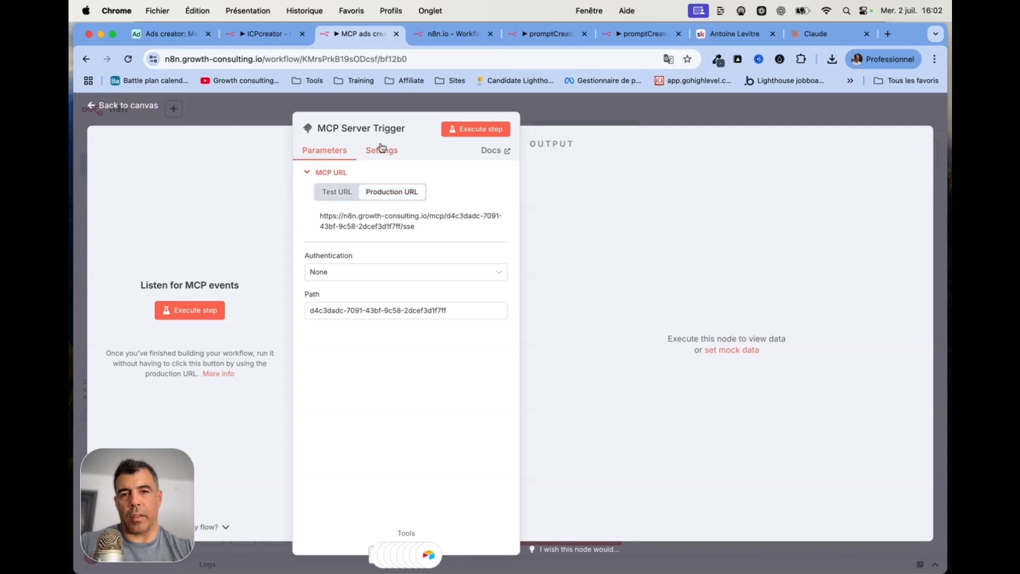
{"action": "left_click", "coordinate": [128, 106]}
{"action": "left_click", "coordinate": [925, 154]}
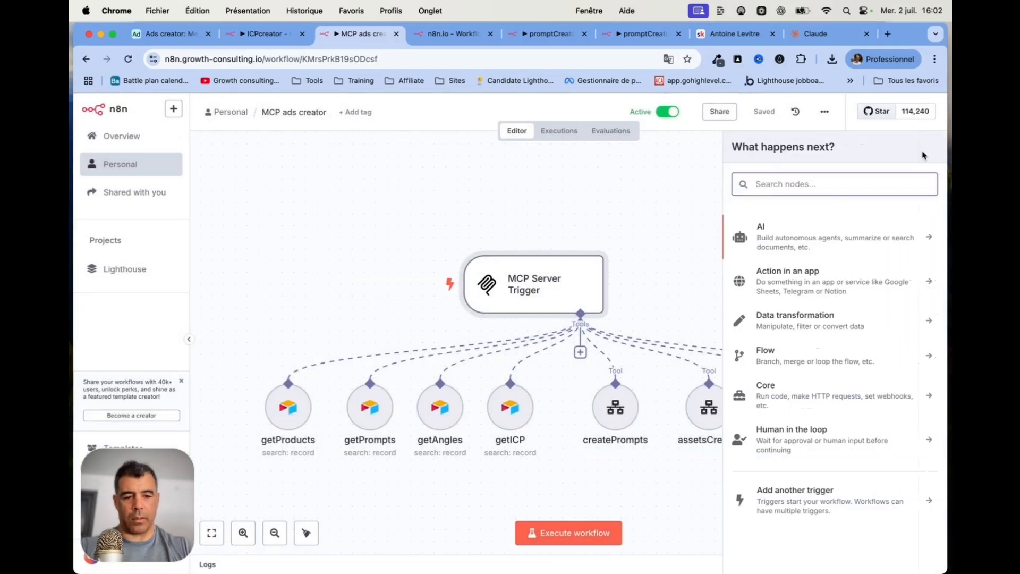
{"action": "type", "text": "mcp"}
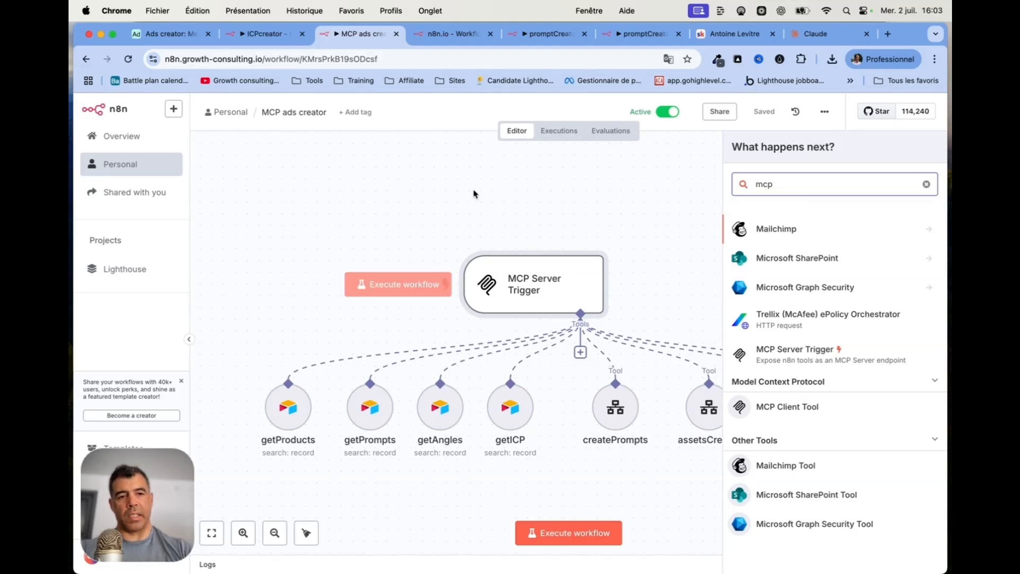
{"action": "left_click", "coordinate": [314, 187]}
Copy the MCP Server Trigger's production MCP URL to the clipboard
{"action": "double_click", "coordinate": [538, 287]}
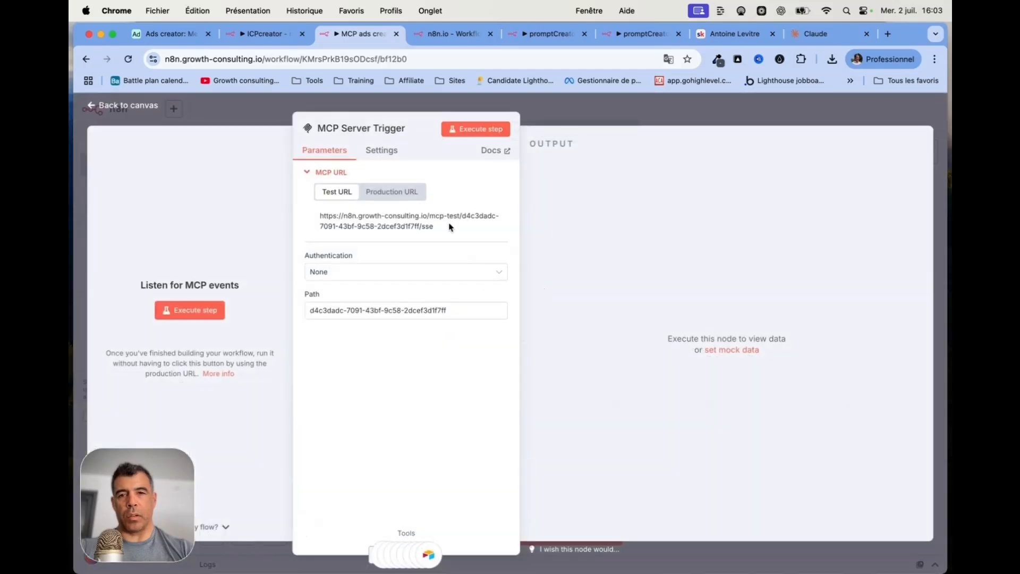
{"action": "left_click", "coordinate": [388, 191]}
{"action": "left_click", "coordinate": [370, 223]}
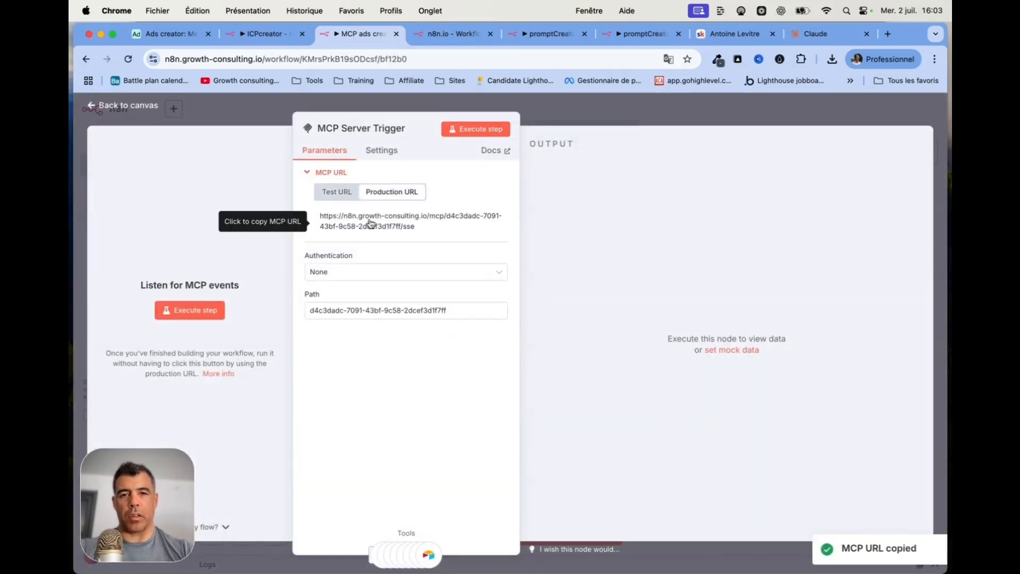
{"action": "key", "text": "super+Tab"}
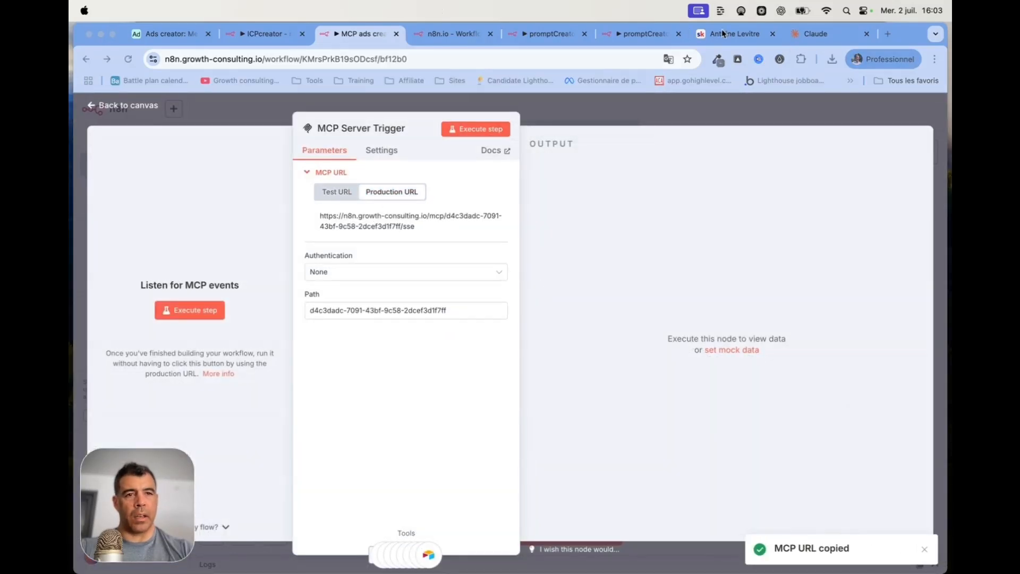
{"action": "left_click", "coordinate": [812, 36]}
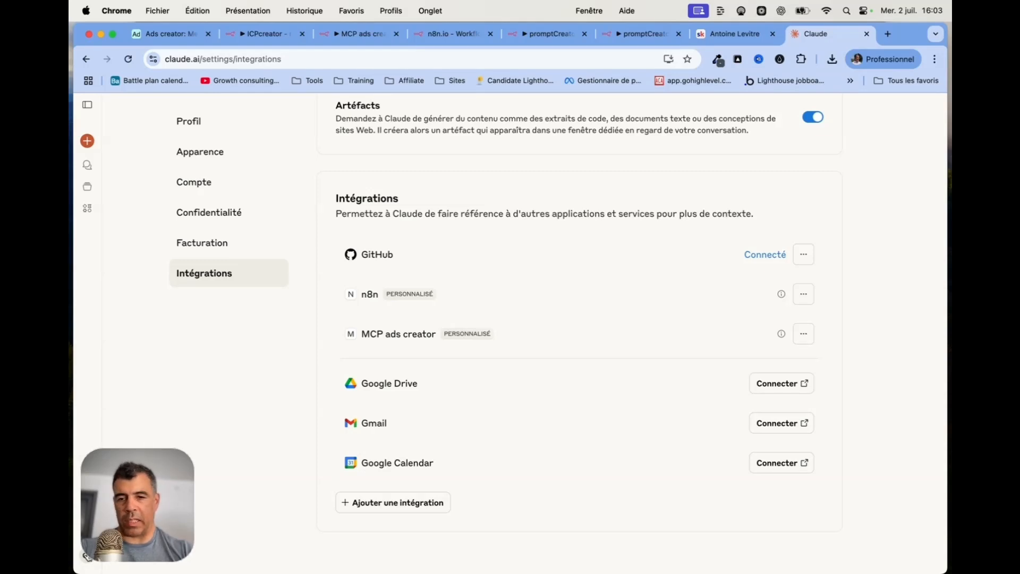
Open Claude's Integrations settings and highlight the n8n and MCP ads creator integrations
{"action": "left_click", "coordinate": [86, 556]}
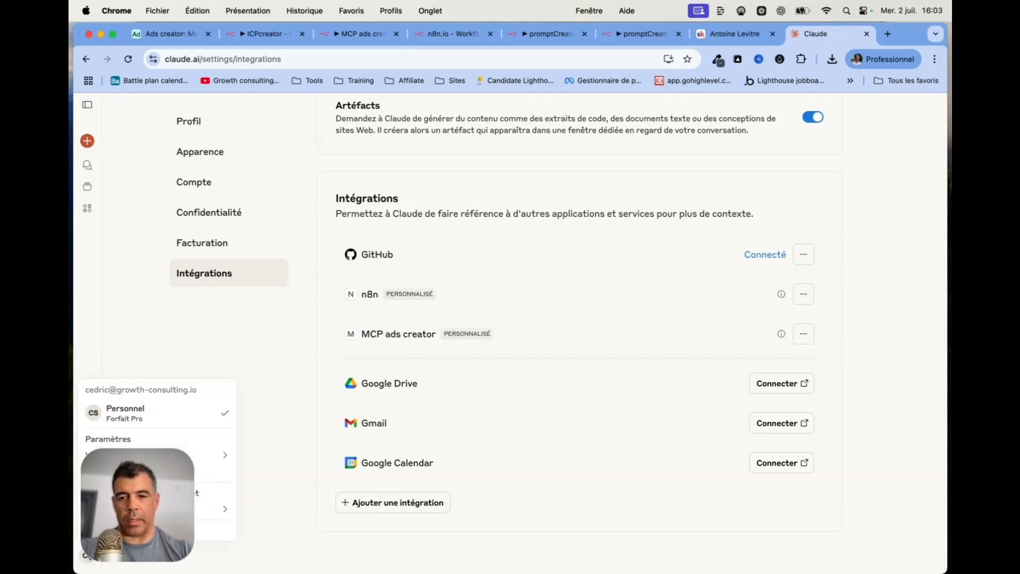
{"action": "left_click", "coordinate": [153, 439]}
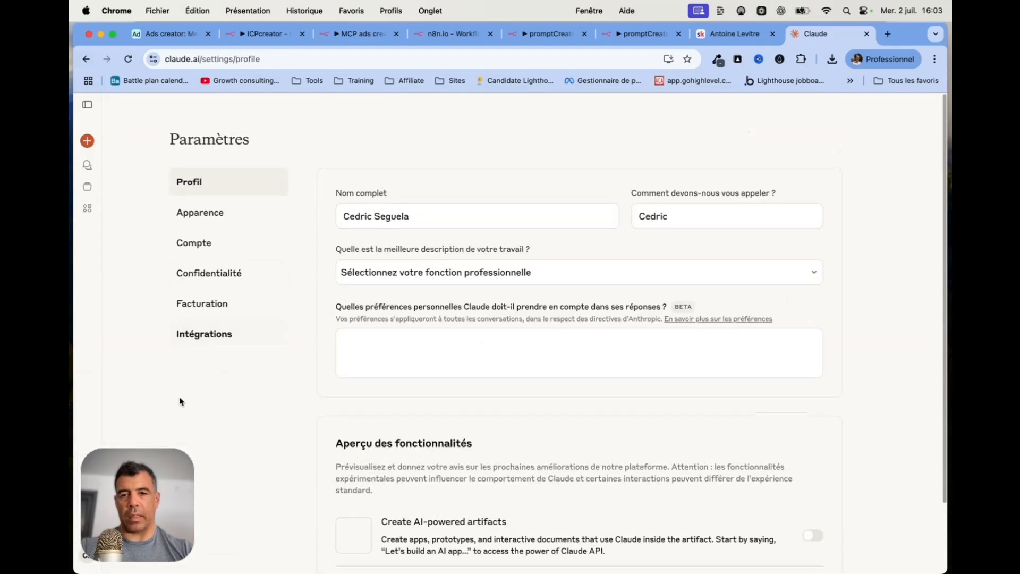
{"action": "left_click", "coordinate": [235, 344]}
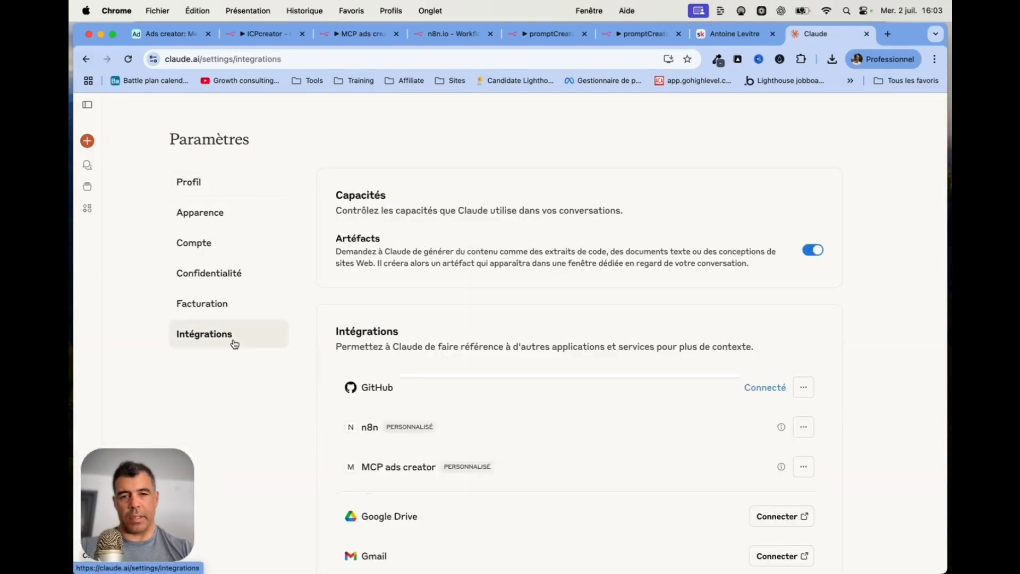
{"action": "scroll", "coordinate": [780, 326], "scroll_direction": "down", "scroll_amount": 3}
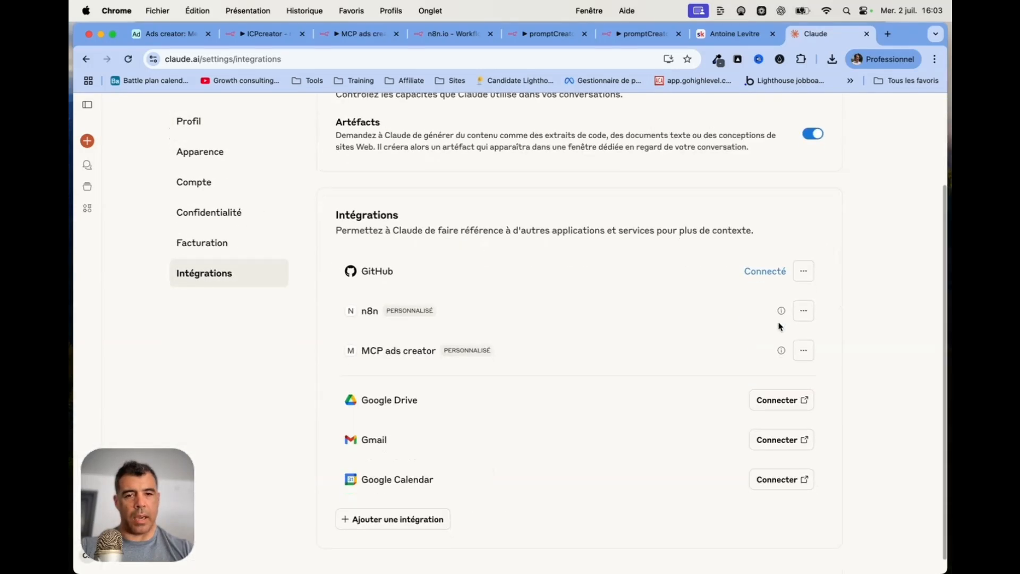
{"action": "scroll", "coordinate": [779, 326], "scroll_direction": "down", "scroll_amount": 1}
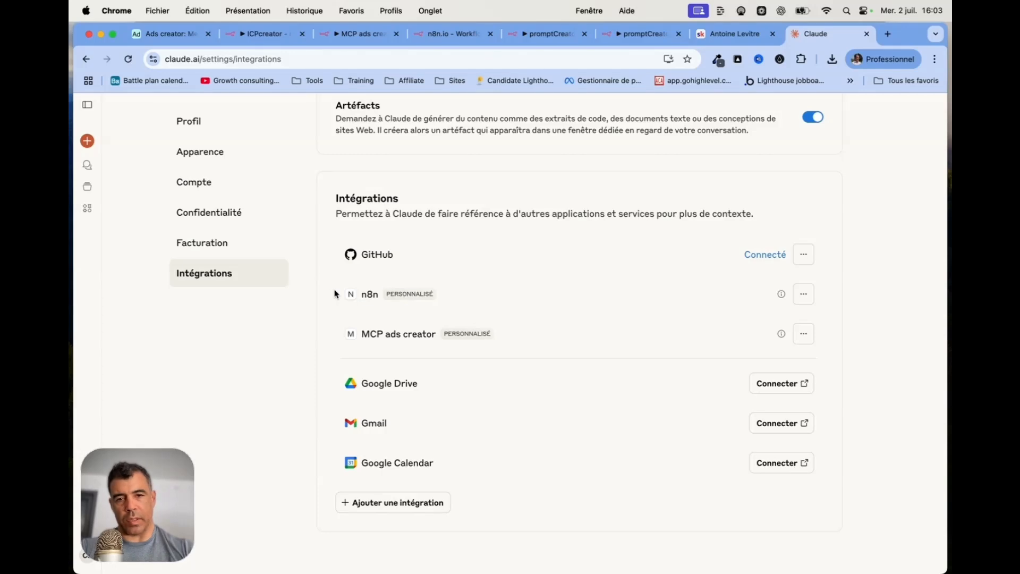
{"action": "left_click_drag", "start_coordinate": [336, 294], "coordinate": [574, 358]}
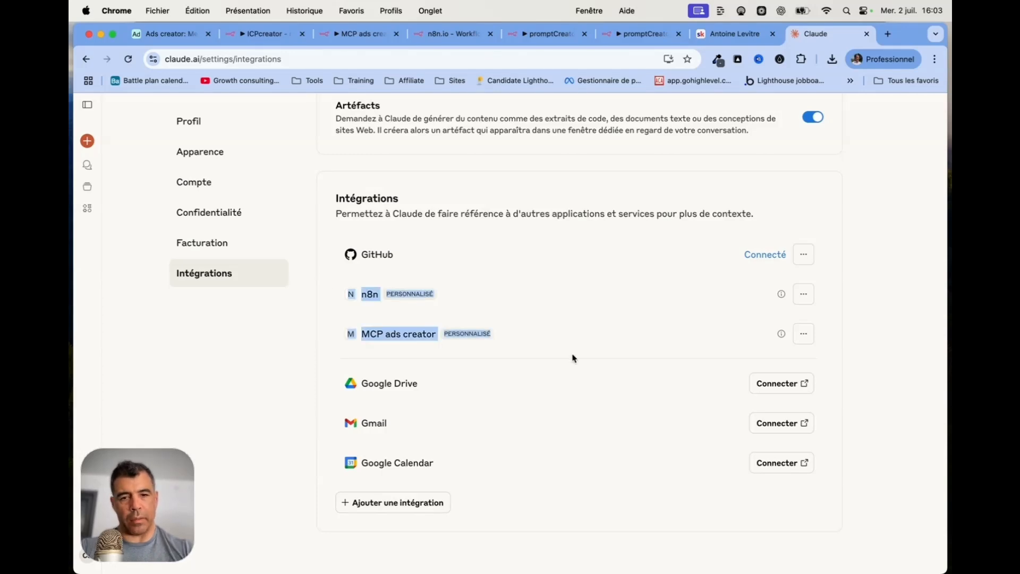
Paste the MCP URL into a new integration form, cancel it, and open MCP ads creator's options
{"action": "left_click", "coordinate": [387, 503]}
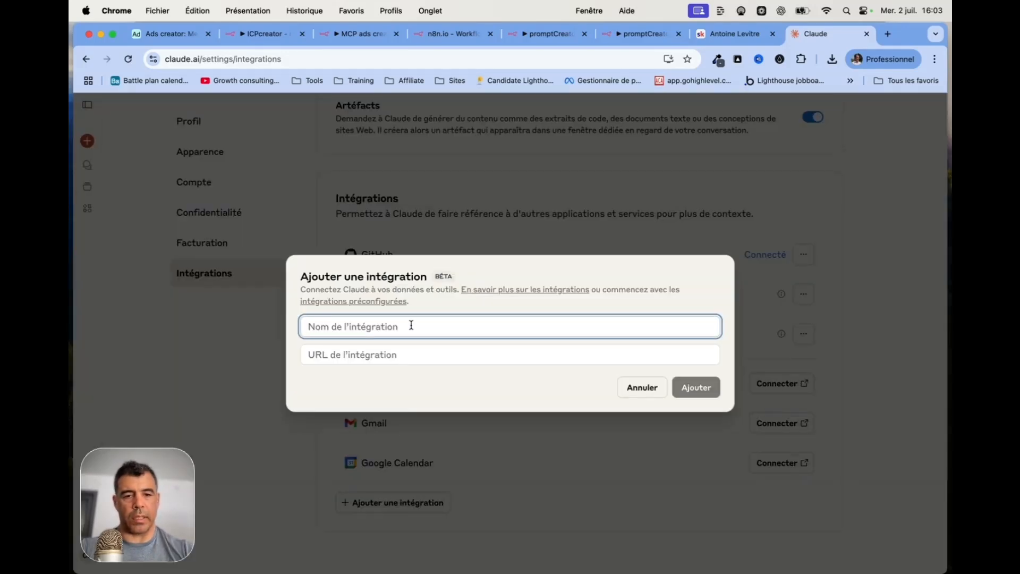
{"action": "key", "text": "super+v"}
{"action": "key", "text": "super+z"}
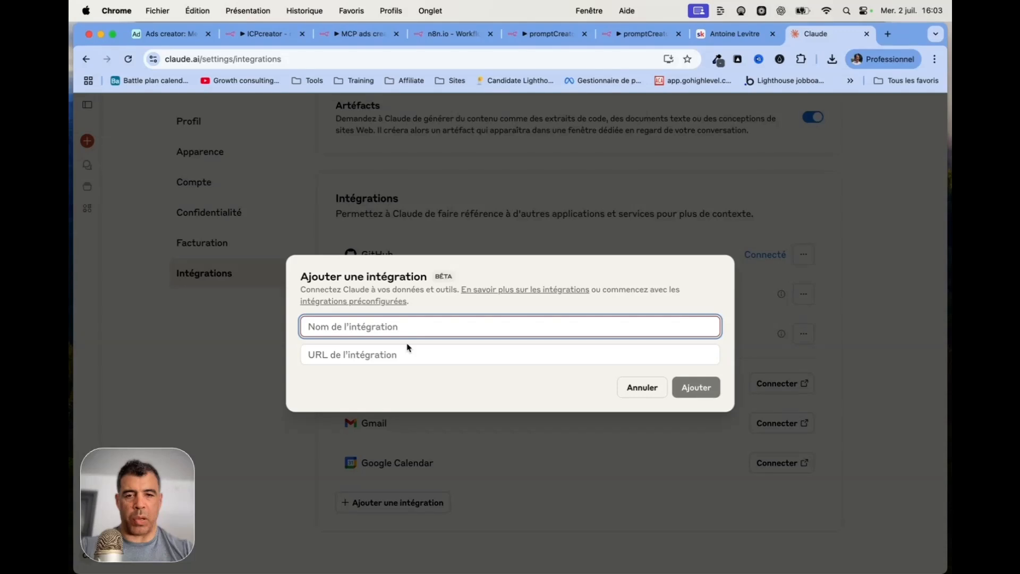
{"action": "left_click", "coordinate": [409, 351]}
{"action": "double_click", "coordinate": [672, 314]}
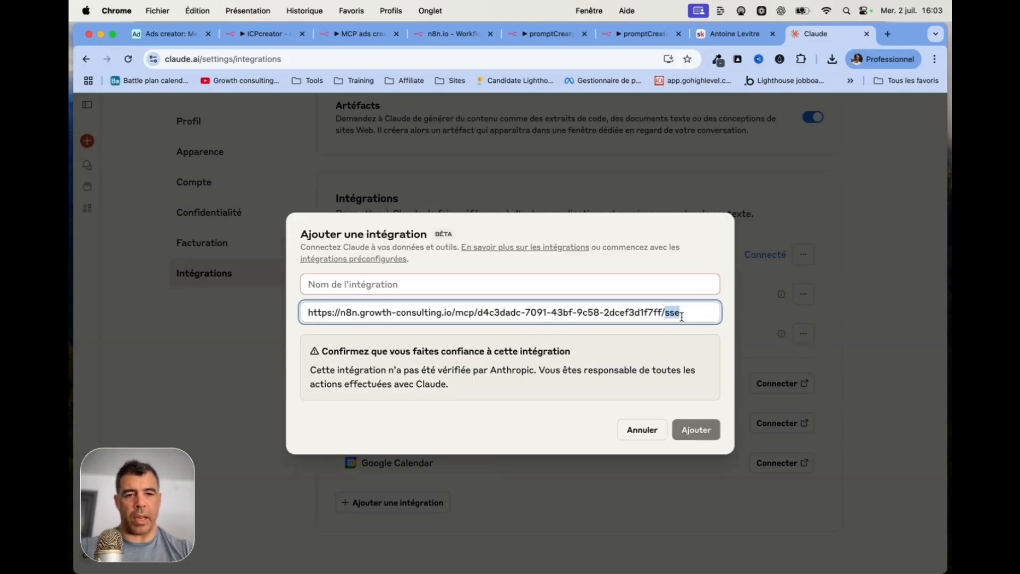
{"action": "left_click", "coordinate": [557, 284]}
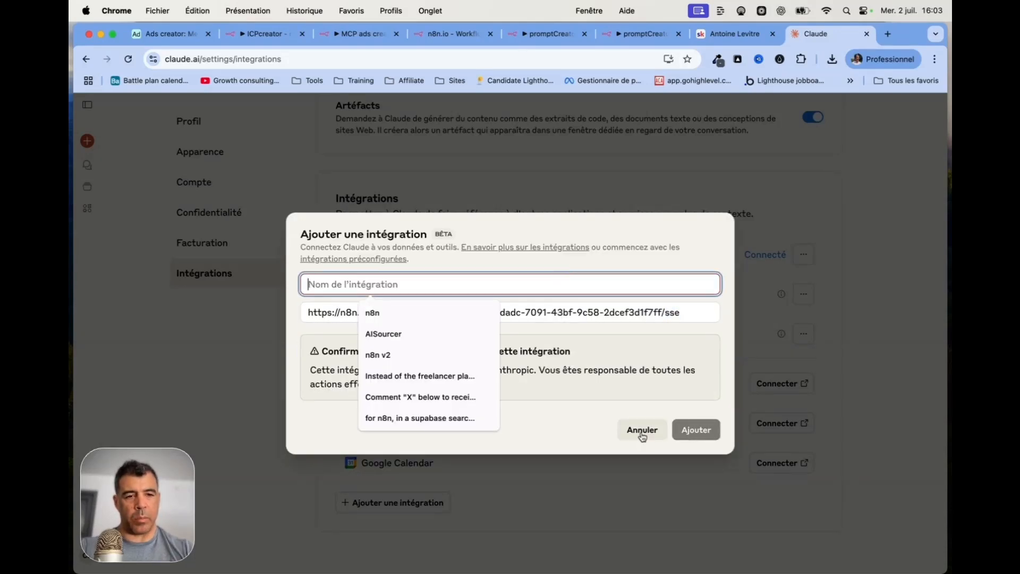
{"action": "left_click", "coordinate": [642, 431]}
{"action": "left_click", "coordinate": [804, 333]}
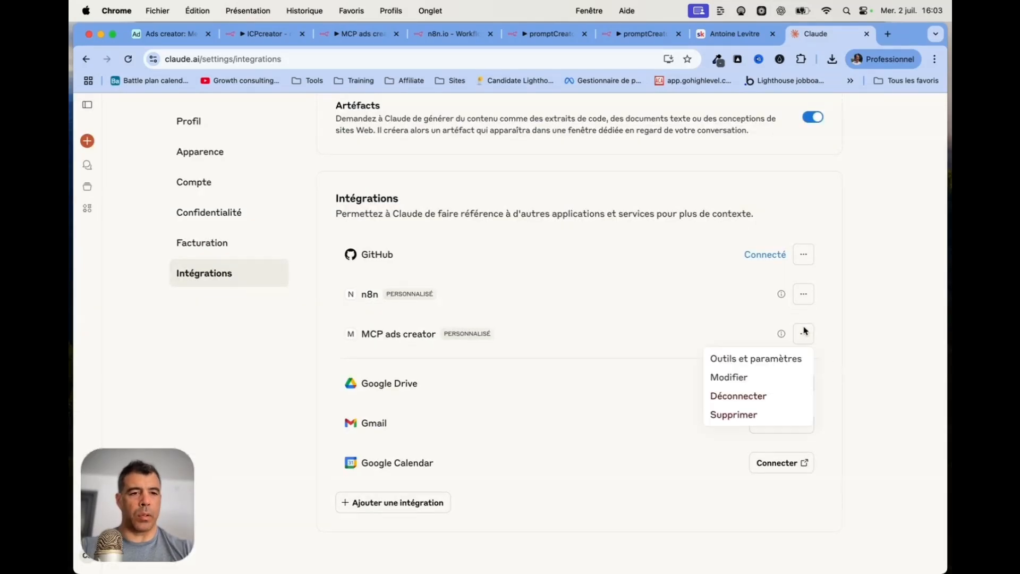
{"action": "left_click", "coordinate": [741, 360]}
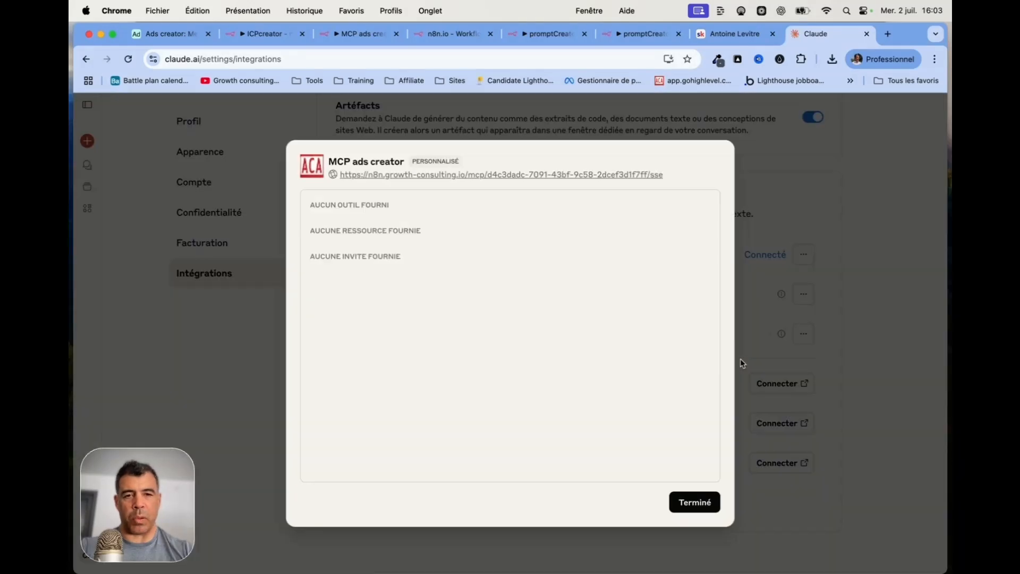
{"action": "left_click", "coordinate": [692, 502]}
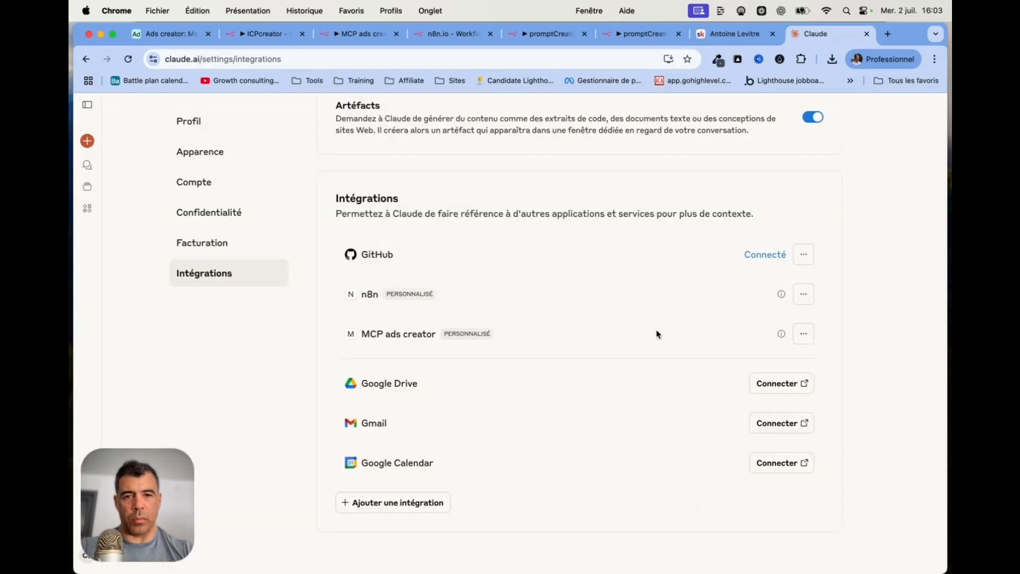
{"action": "scroll", "coordinate": [668, 333], "scroll_direction": "up", "scroll_amount": 1}
{"action": "left_click", "coordinate": [803, 351]}
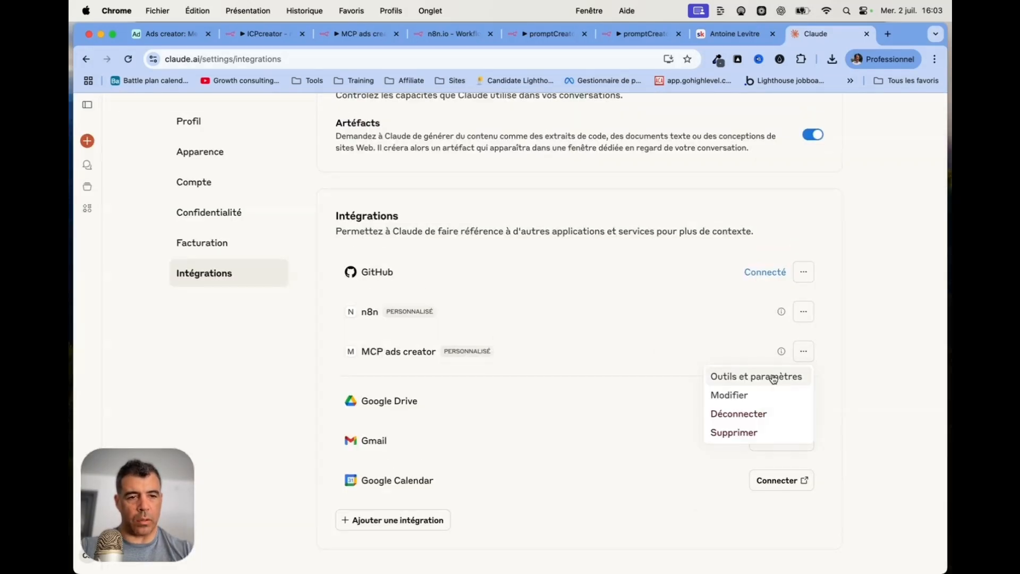
{"action": "left_click", "coordinate": [774, 378]}
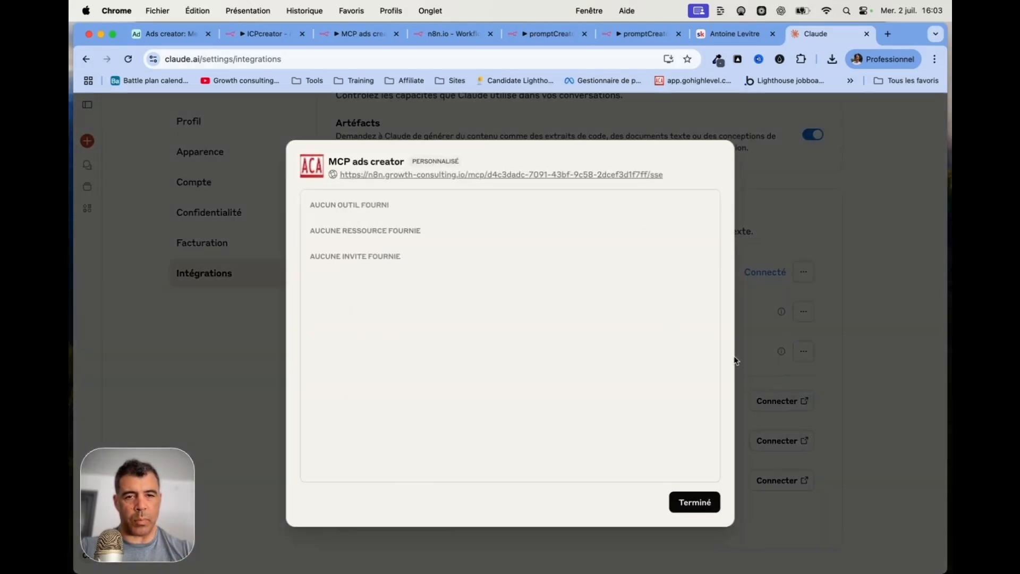
{"action": "left_click", "coordinate": [698, 504]}
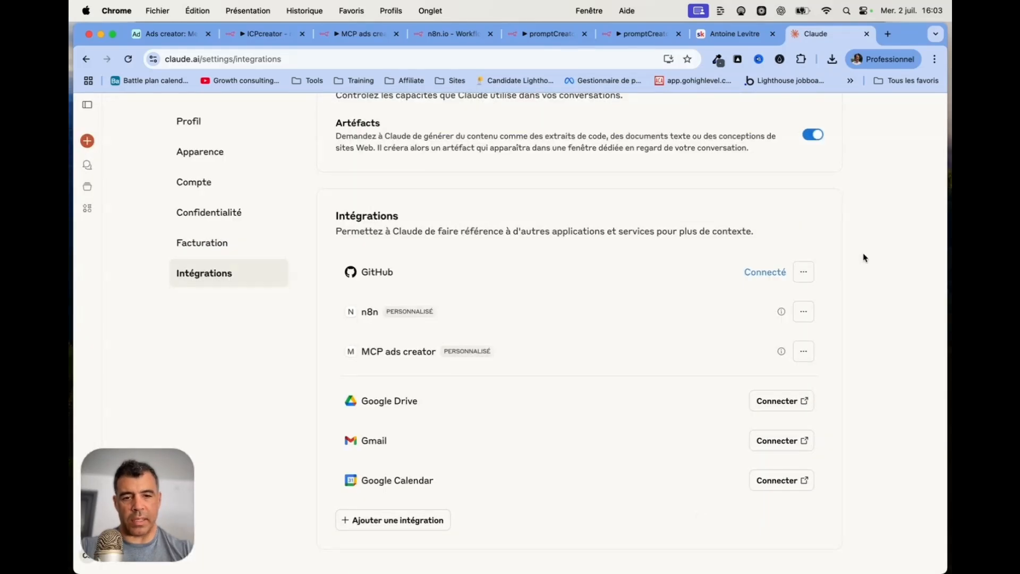
{"action": "left_click", "coordinate": [361, 32]}
Review getProducts' Airtable search settings, leaving Filter By Formula empty, and return to the canvas
{"action": "key", "text": "Escape"}
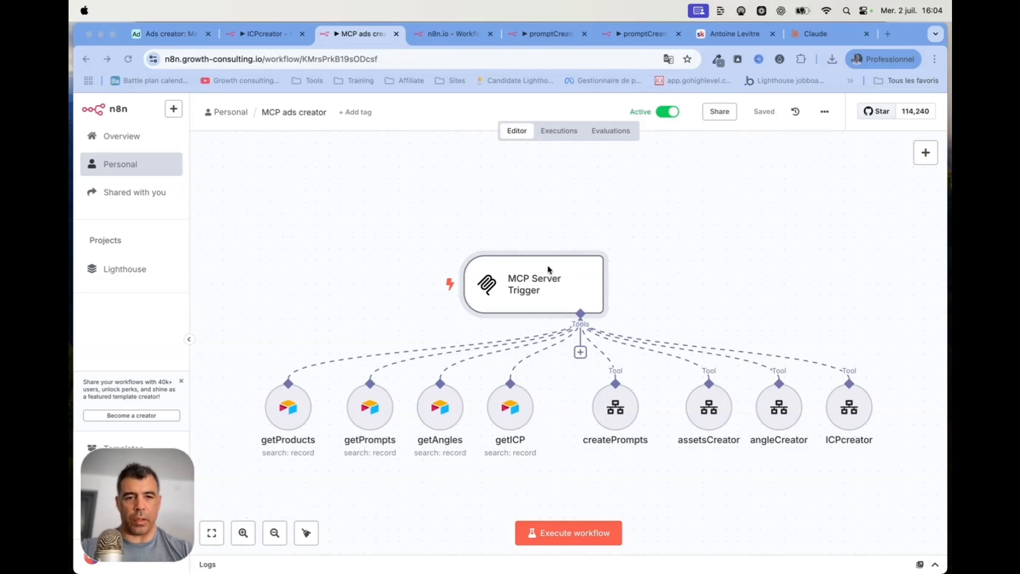
{"action": "double_click", "coordinate": [296, 414]}
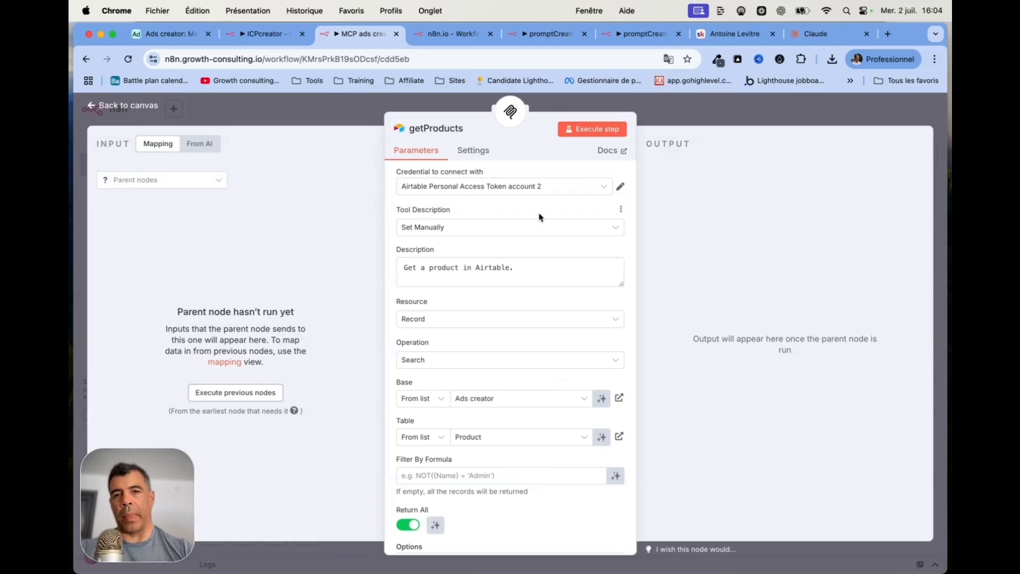
{"action": "left_click_drag", "start_coordinate": [531, 268], "coordinate": [338, 274]}
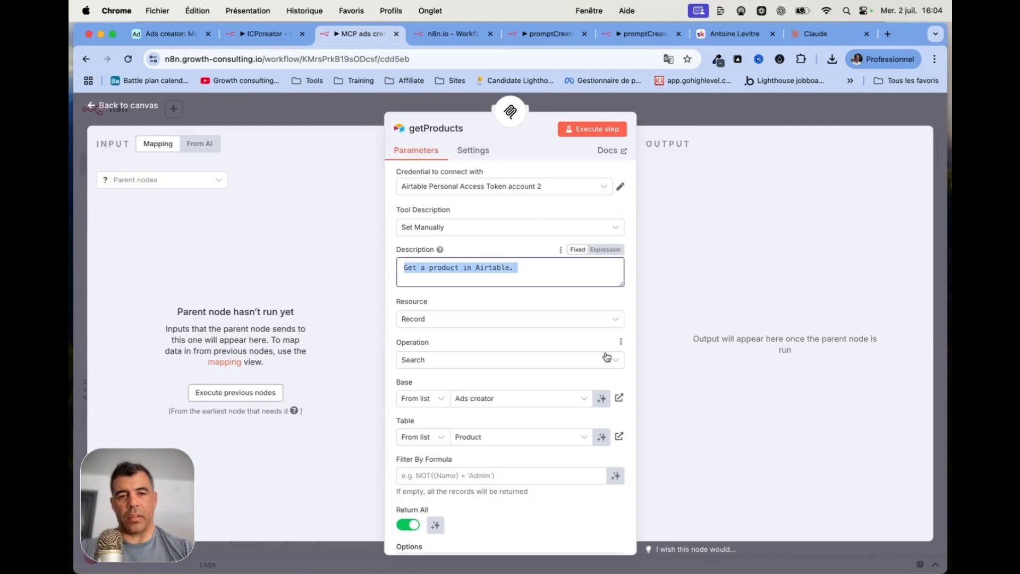
{"action": "scroll", "coordinate": [607, 356], "scroll_direction": "down", "scroll_amount": 3}
{"action": "left_click", "coordinate": [509, 357]}
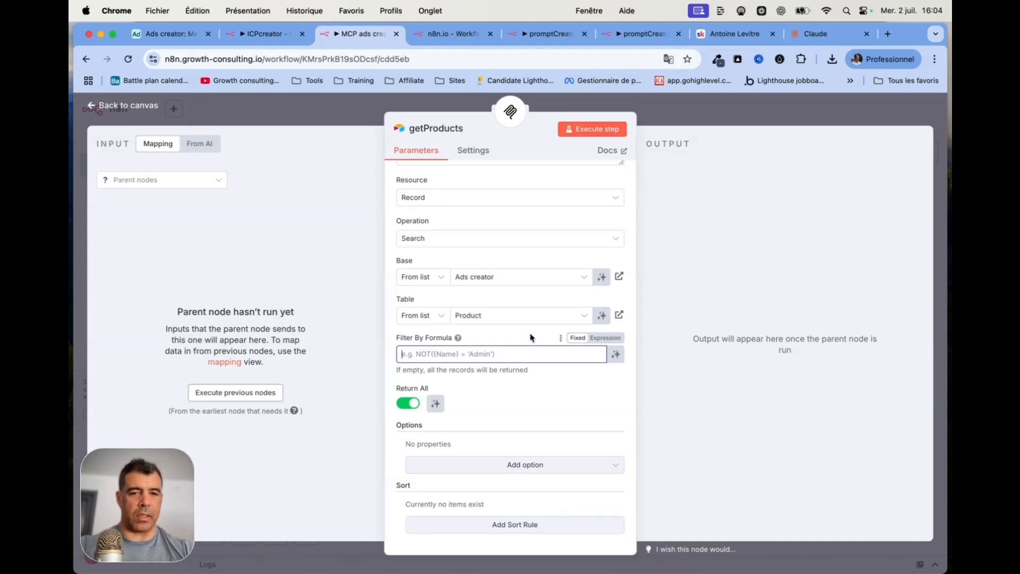
{"action": "left_click", "coordinate": [390, 340]}
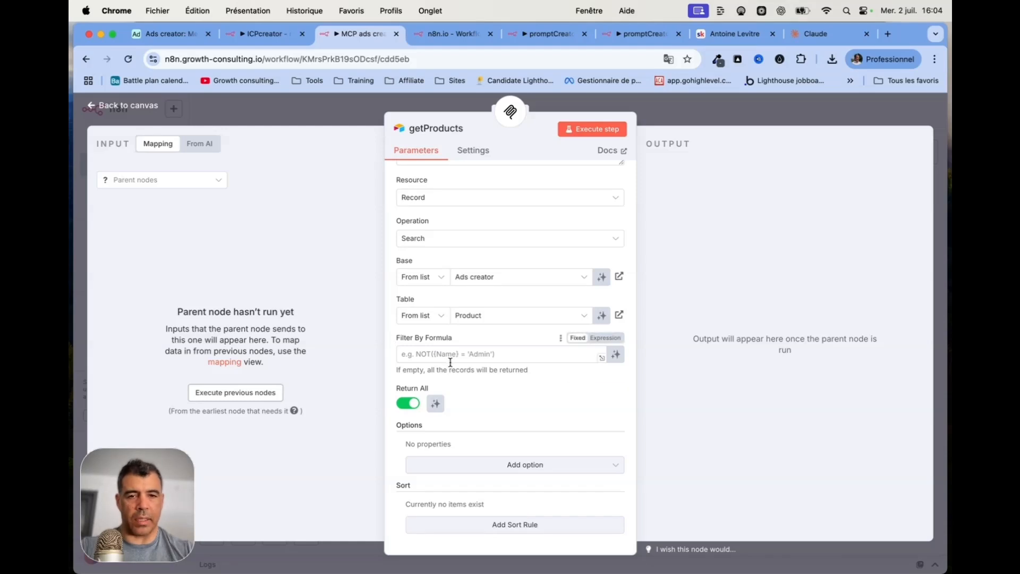
{"action": "left_click", "coordinate": [124, 106]}
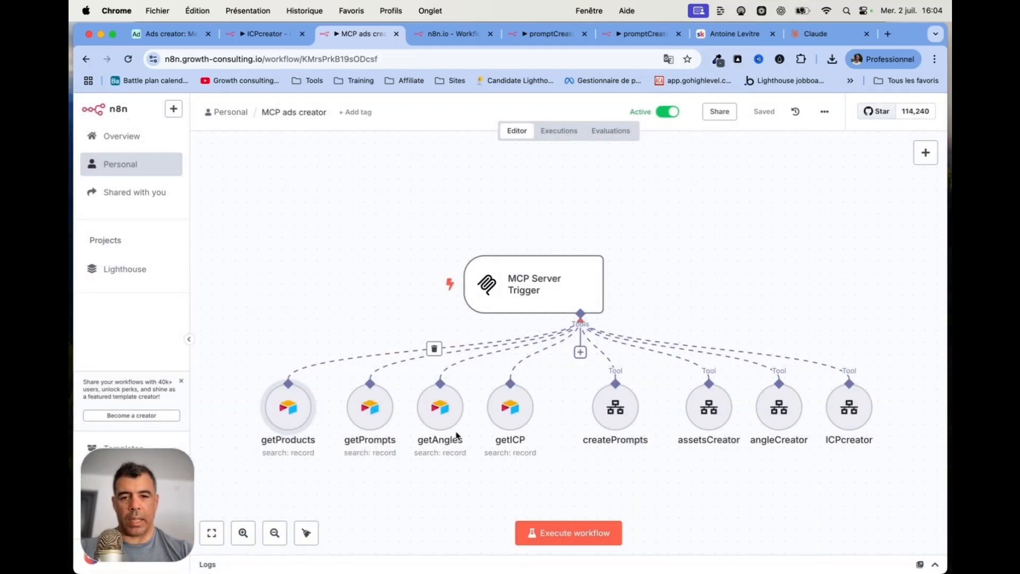
Check getPrompts, then view the Product, ICP and Content Angles tables in Airtable
{"action": "double_click", "coordinate": [376, 421]}
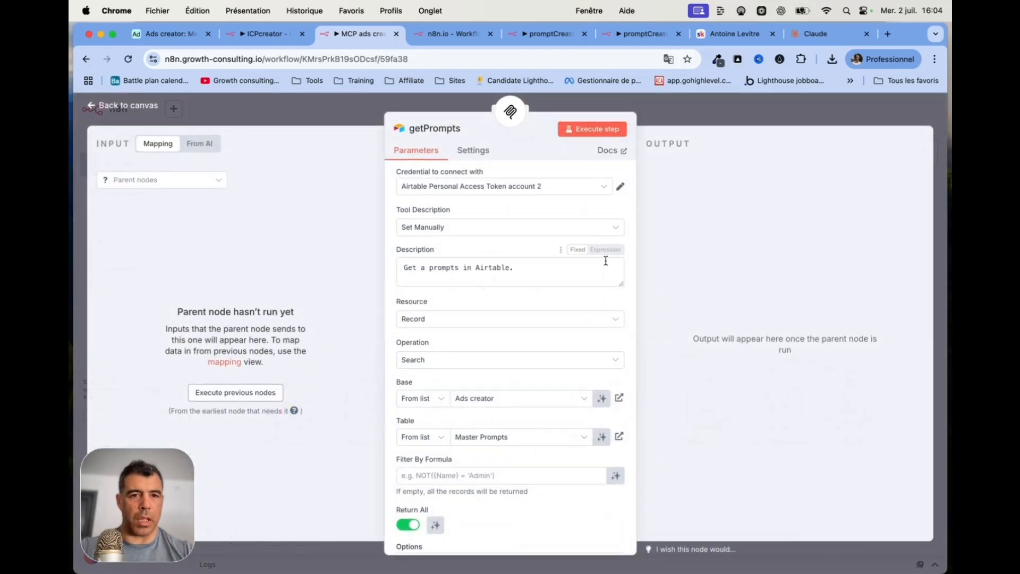
{"action": "left_click", "coordinate": [127, 106]}
{"action": "left_click", "coordinate": [168, 33]}
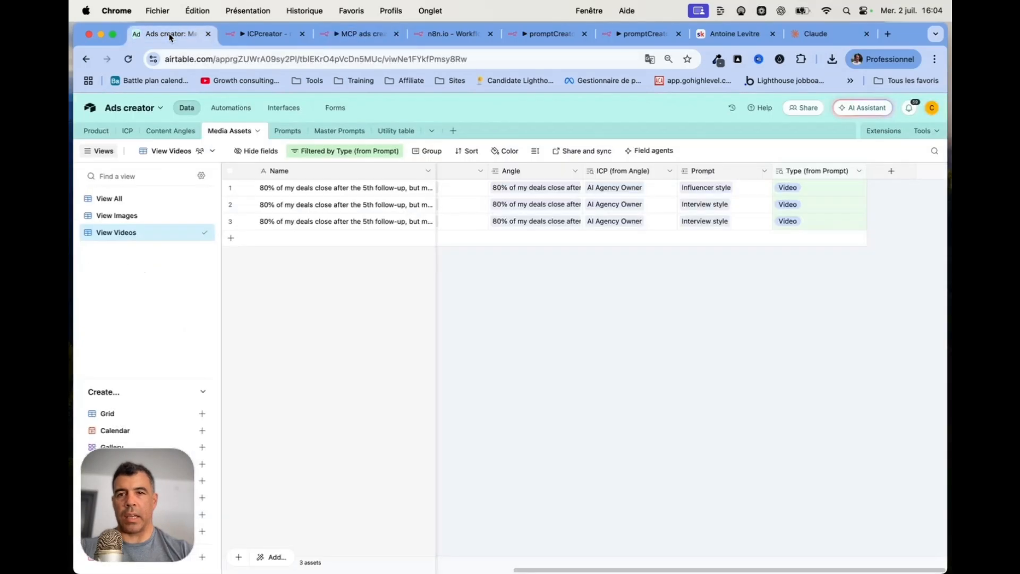
{"action": "left_click", "coordinate": [98, 130]}
{"action": "left_click", "coordinate": [138, 132]}
{"action": "left_click", "coordinate": [170, 130]}
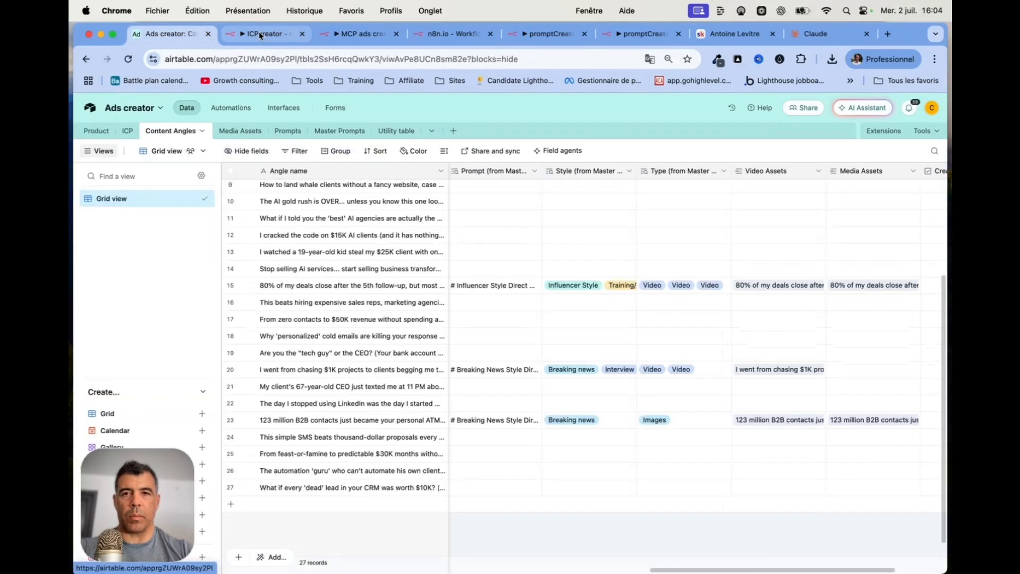
{"action": "left_click", "coordinate": [381, 36]}
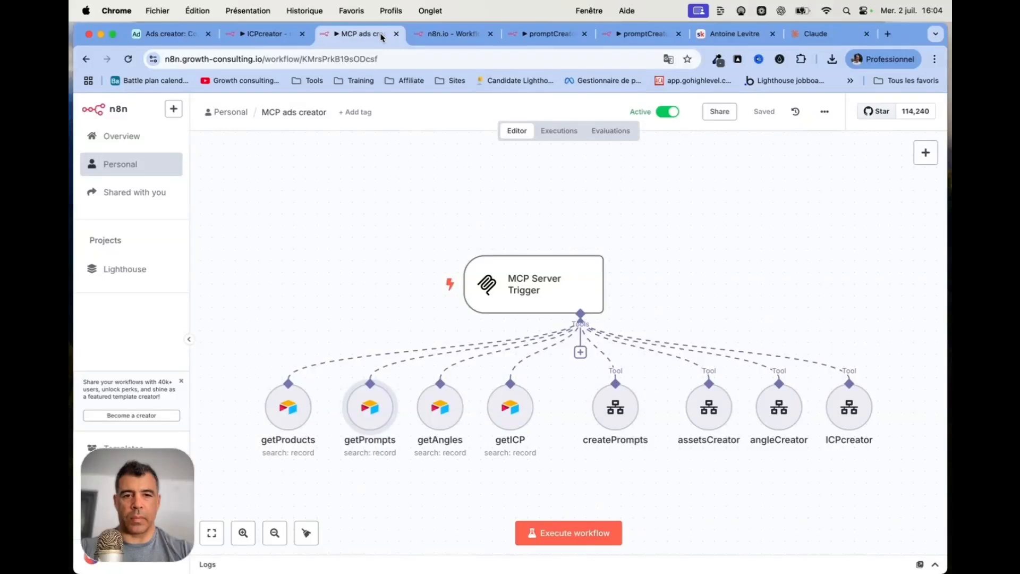
Review the getAngles and getICP tool settings, then open the createPrompts tool
{"action": "double_click", "coordinate": [443, 419]}
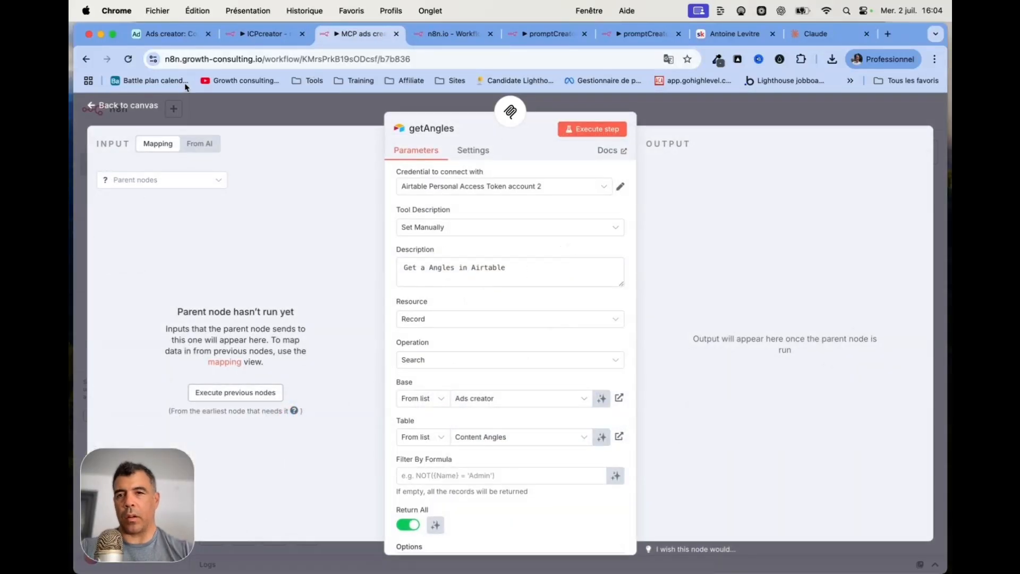
{"action": "left_click", "coordinate": [159, 106]}
{"action": "double_click", "coordinate": [507, 415]}
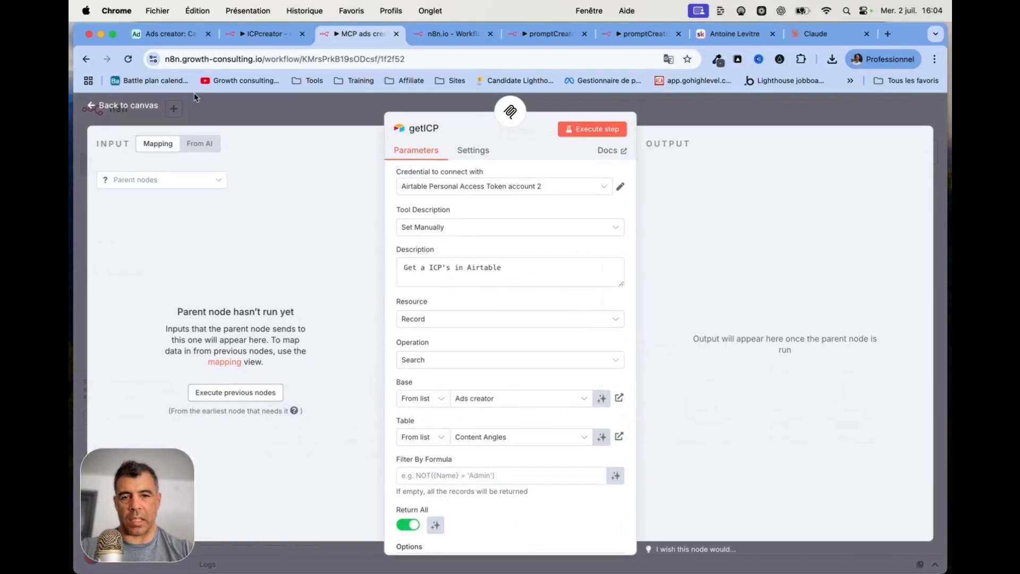
{"action": "left_click", "coordinate": [141, 104]}
{"action": "scroll", "coordinate": [371, 266], "scroll_direction": "right", "scroll_amount": 3}
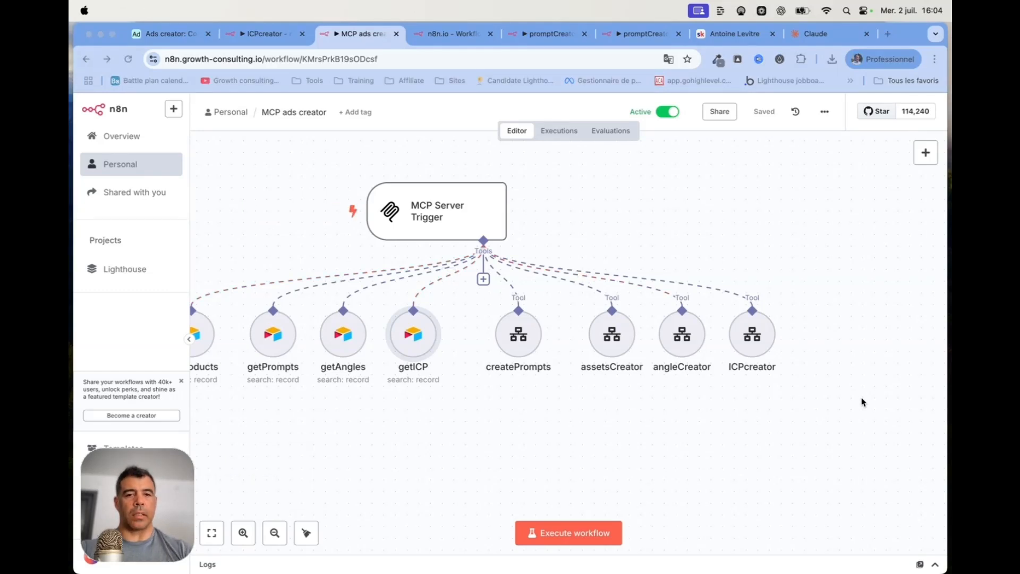
{"action": "scroll", "coordinate": [531, 414], "scroll_direction": "left", "scroll_amount": 4}
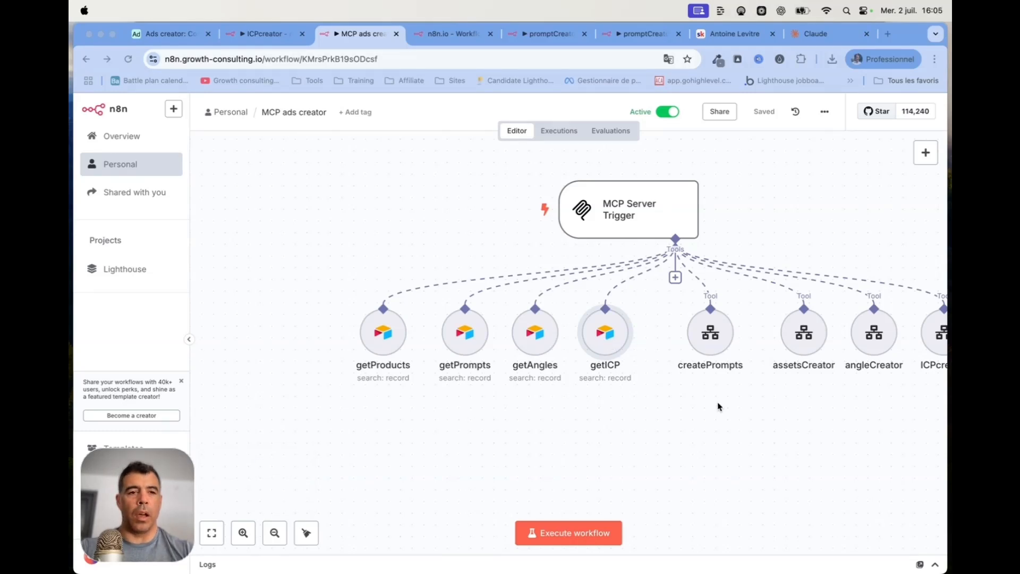
{"action": "scroll", "coordinate": [718, 407], "scroll_direction": "right", "scroll_amount": 3}
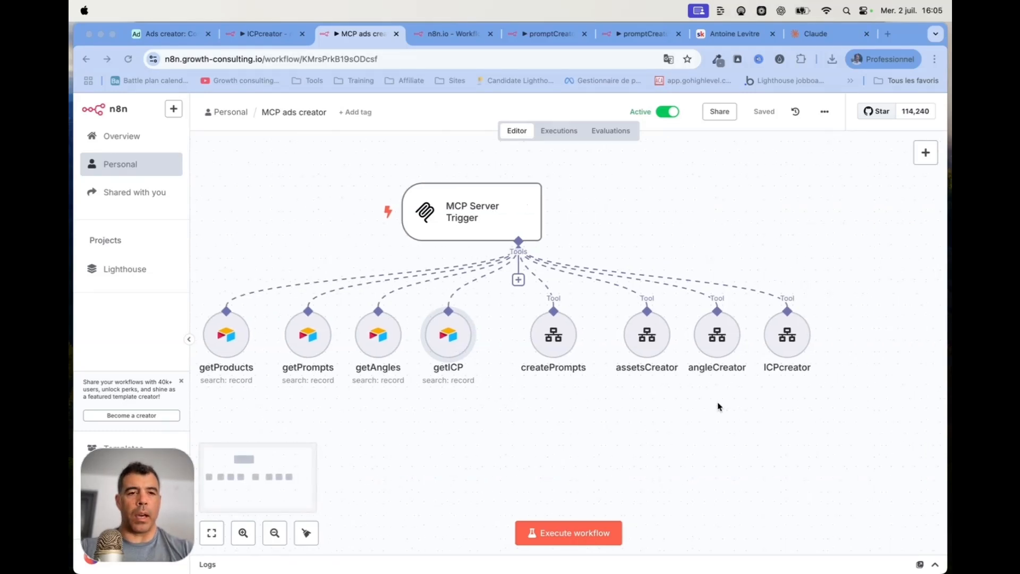
{"action": "double_click", "coordinate": [556, 335]}
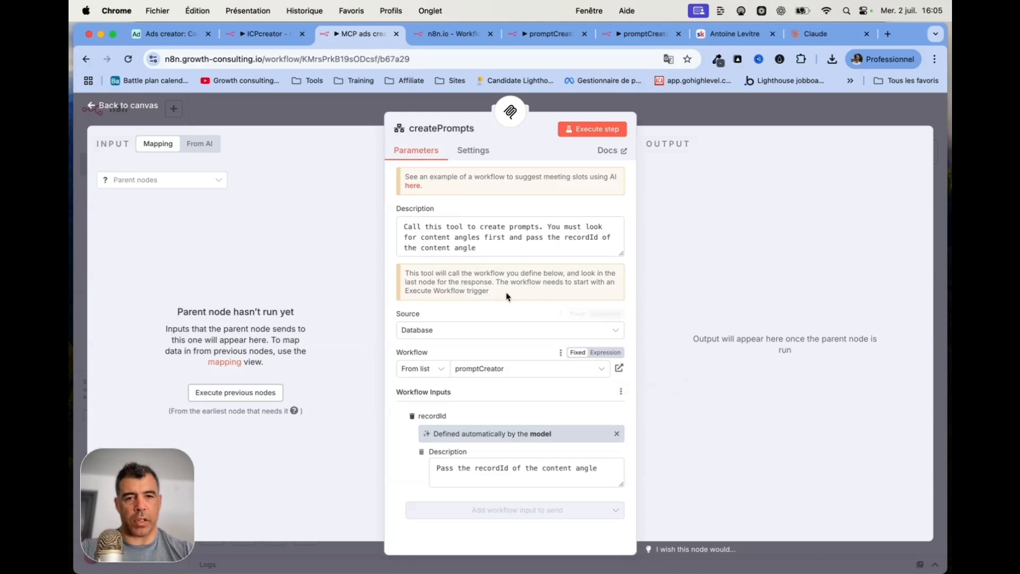
Read the createPrompts tool description and its recordId input description
{"action": "left_click_drag", "start_coordinate": [405, 226], "coordinate": [513, 246]}
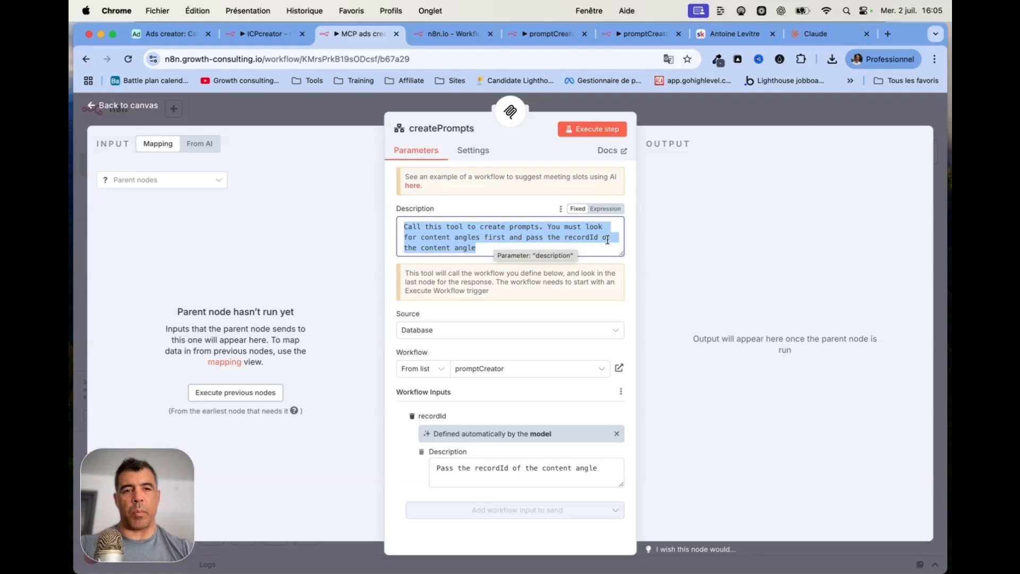
{"action": "left_click", "coordinate": [486, 247]}
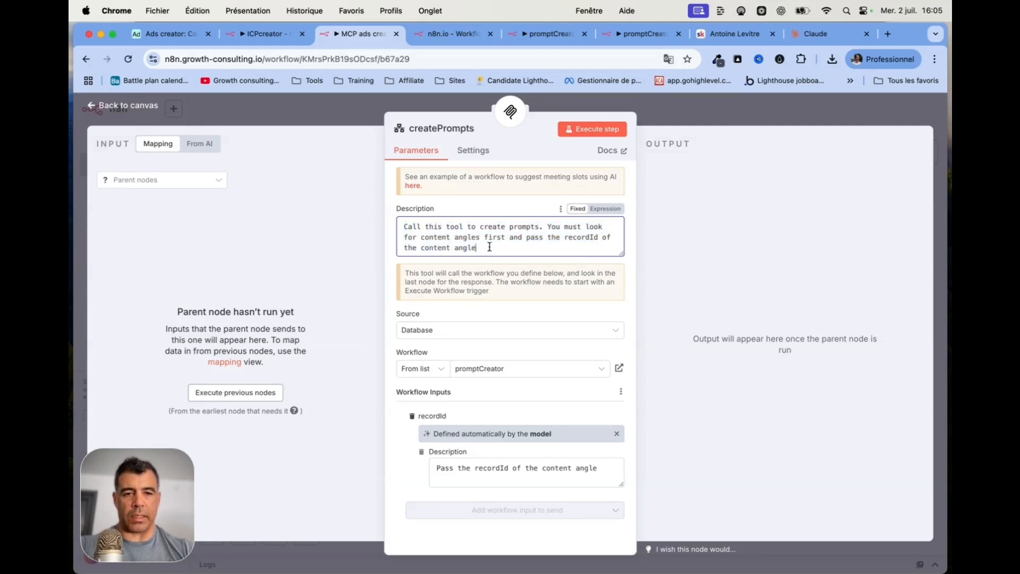
{"action": "left_click_drag", "start_coordinate": [434, 469], "coordinate": [631, 472]}
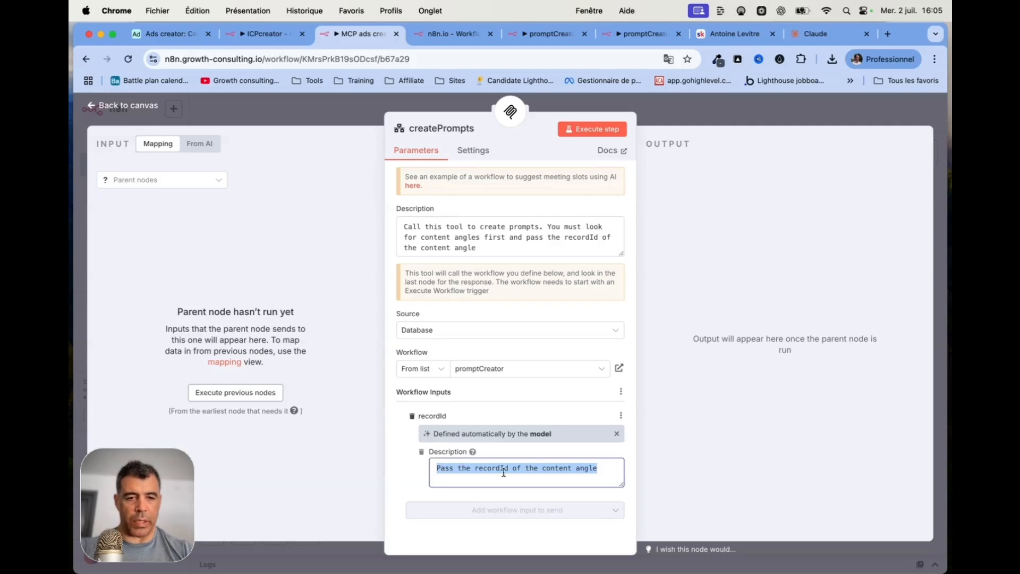
{"action": "left_click", "coordinate": [139, 106]}
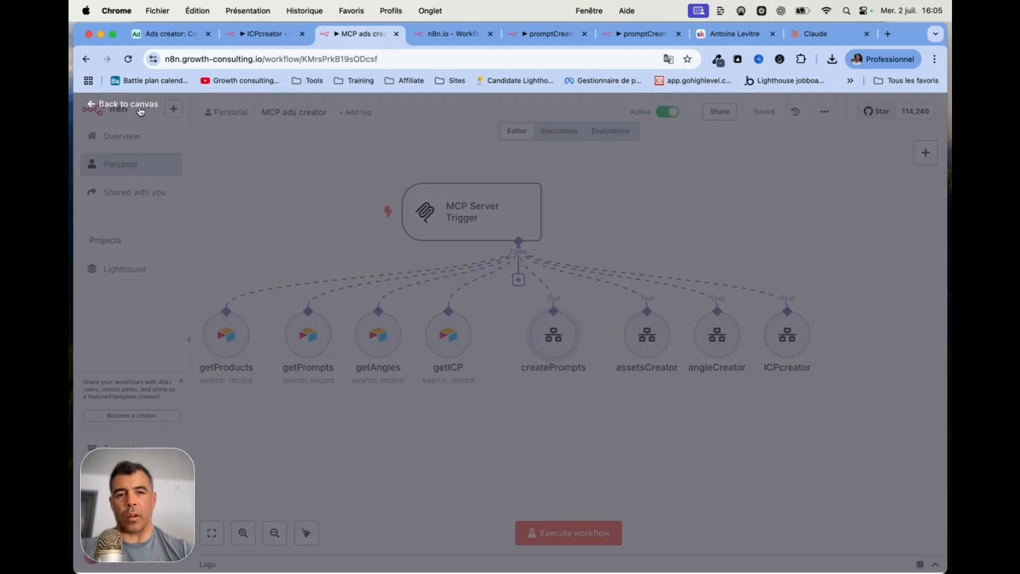
Review the assetsCreator description, then open createPrompts' linked promptCreator sub-workflow
{"action": "double_click", "coordinate": [654, 336]}
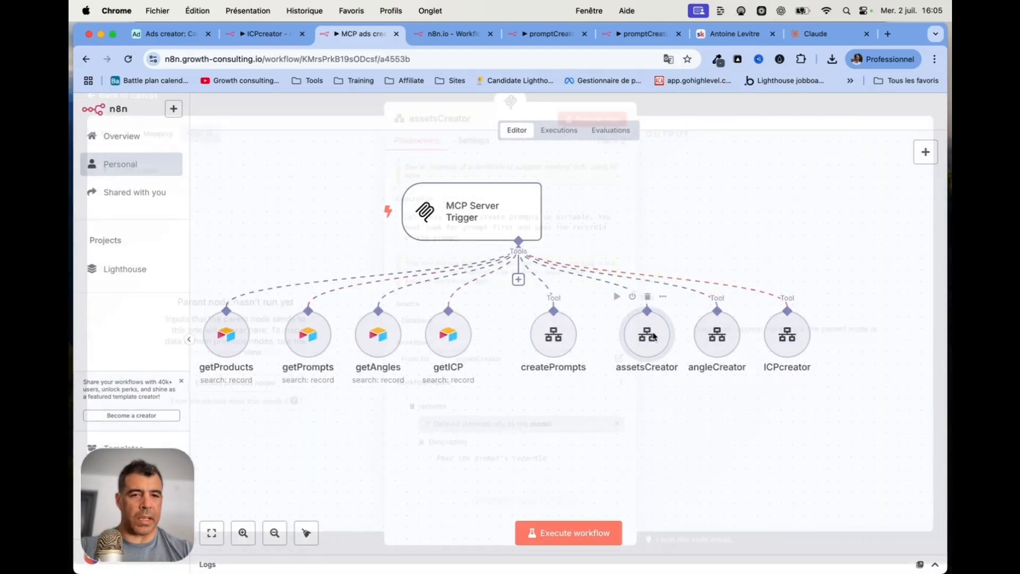
{"action": "left_click_drag", "start_coordinate": [512, 254], "coordinate": [378, 214]}
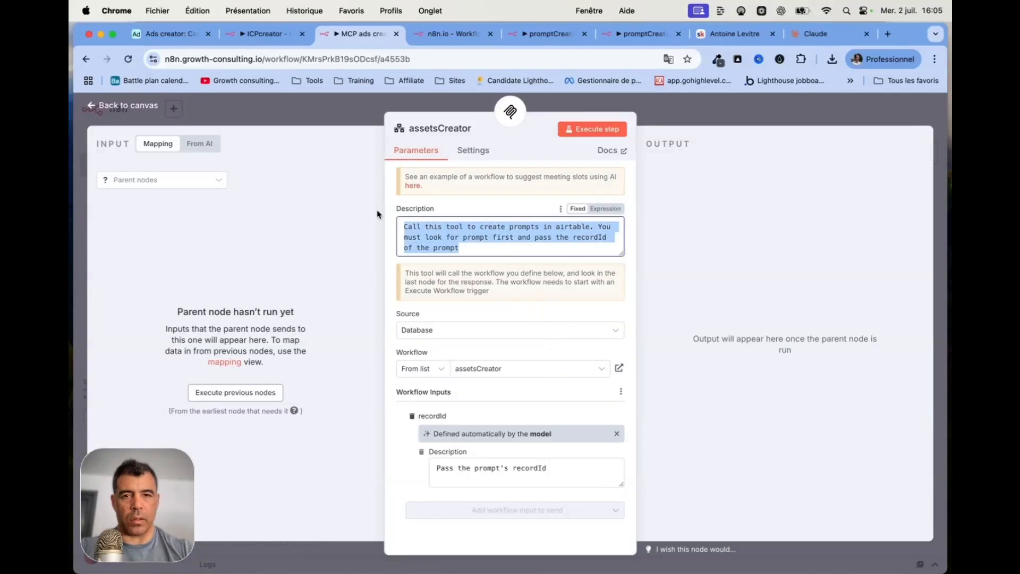
{"action": "left_click", "coordinate": [391, 243]}
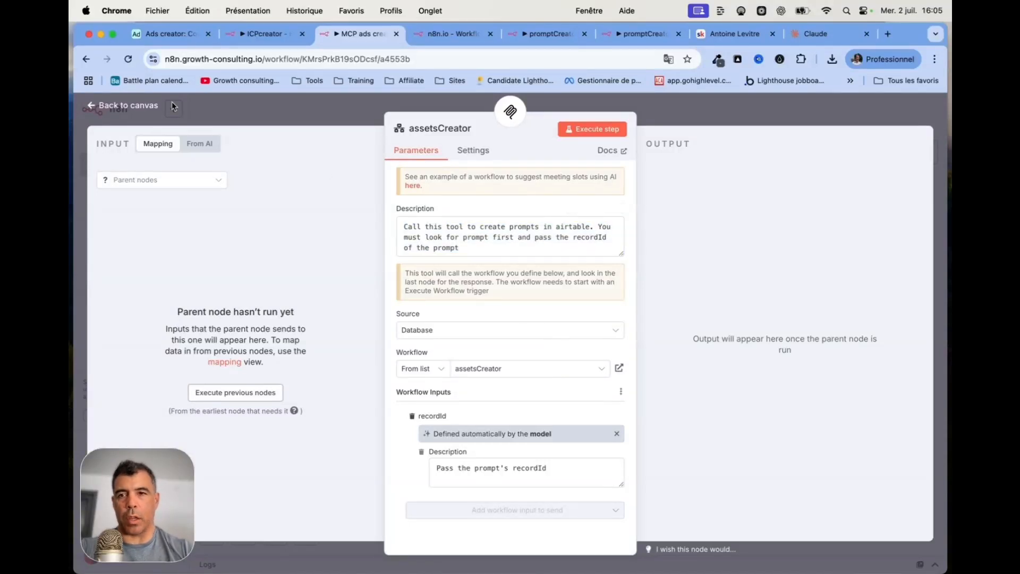
{"action": "left_click", "coordinate": [134, 106]}
{"action": "double_click", "coordinate": [554, 335]}
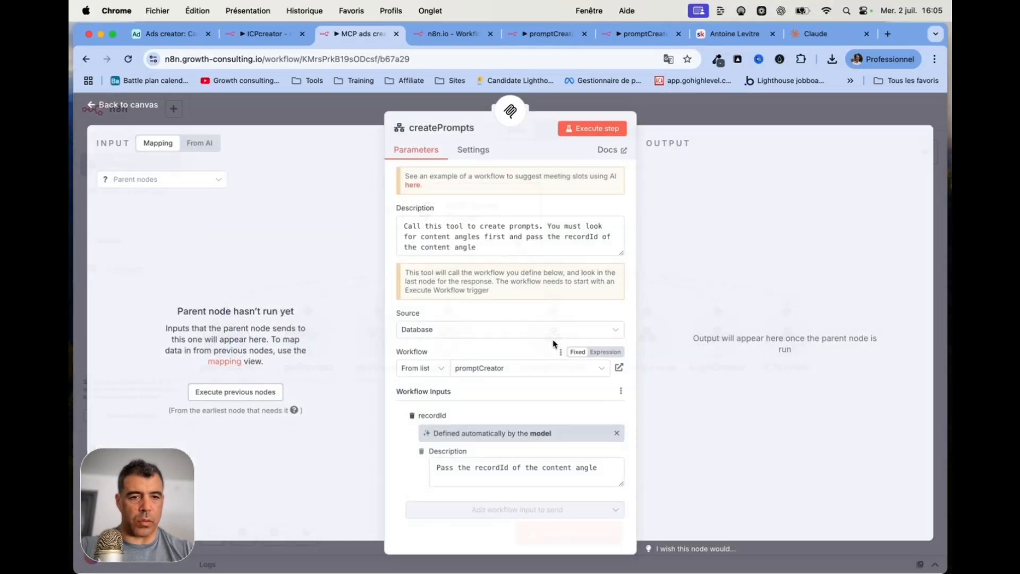
{"action": "left_click", "coordinate": [620, 369]}
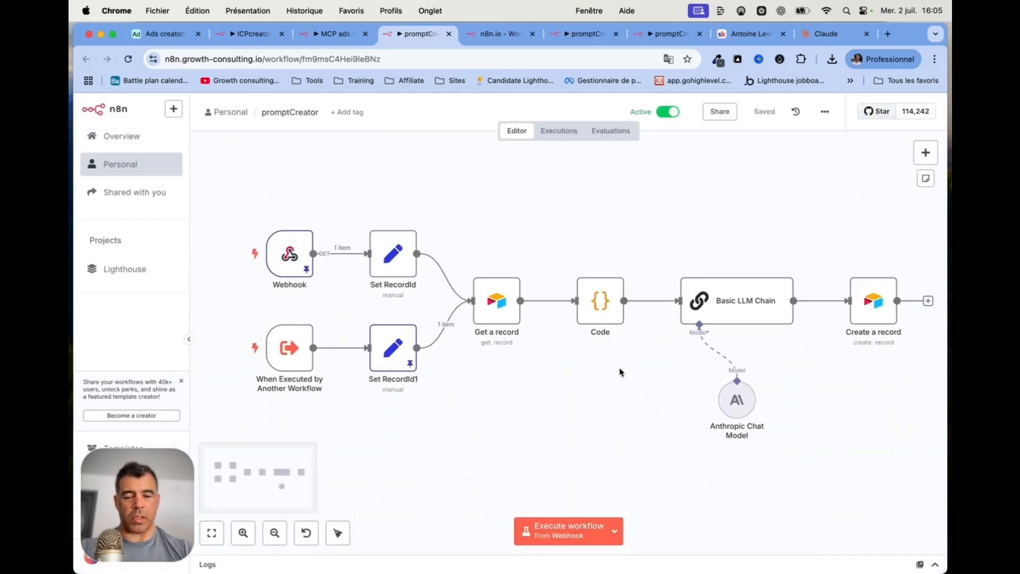
{"action": "left_click_drag", "start_coordinate": [238, 190], "coordinate": [437, 313]}
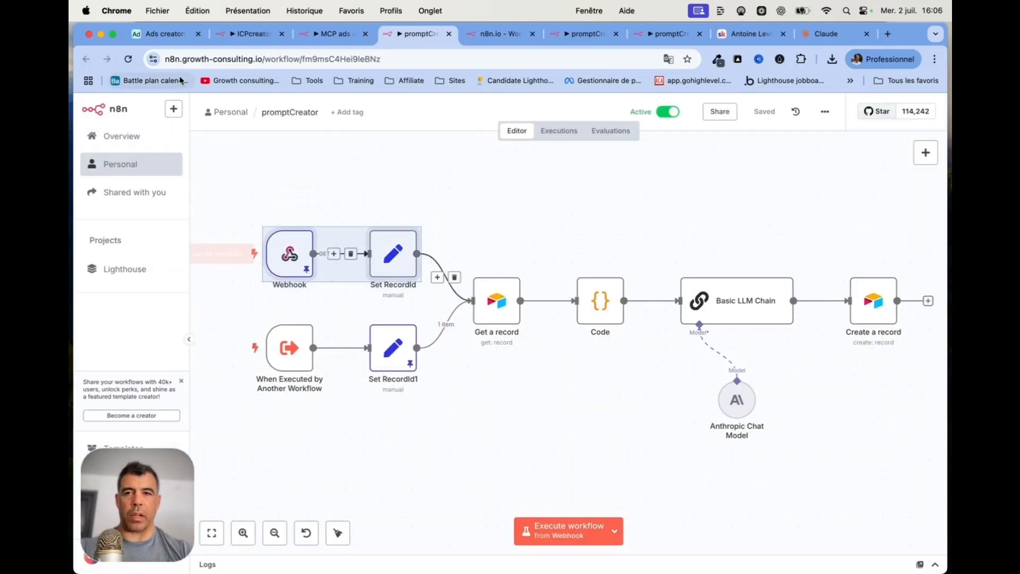
{"action": "left_click", "coordinate": [155, 35]}
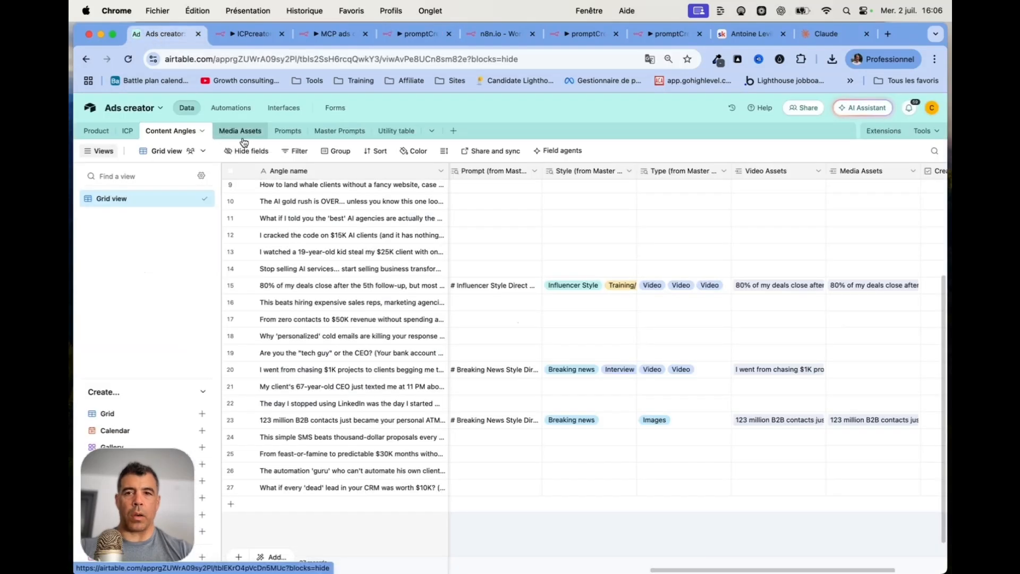
{"action": "left_click", "coordinate": [232, 107]}
{"action": "left_click", "coordinate": [184, 107]}
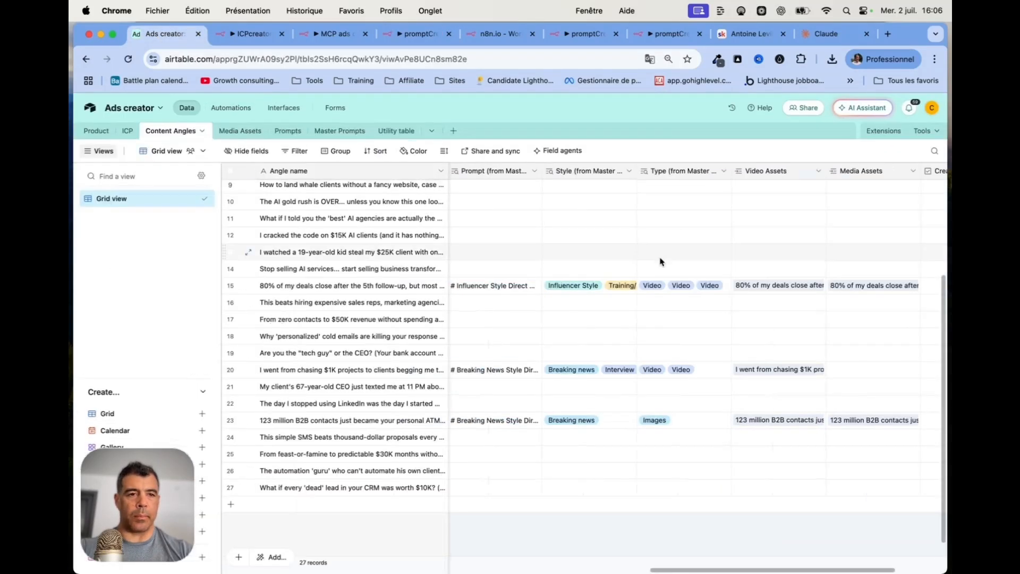
{"action": "scroll", "coordinate": [660, 261], "scroll_direction": "right", "scroll_amount": 3}
{"action": "scroll", "coordinate": [822, 195], "scroll_direction": "up", "scroll_amount": 1}
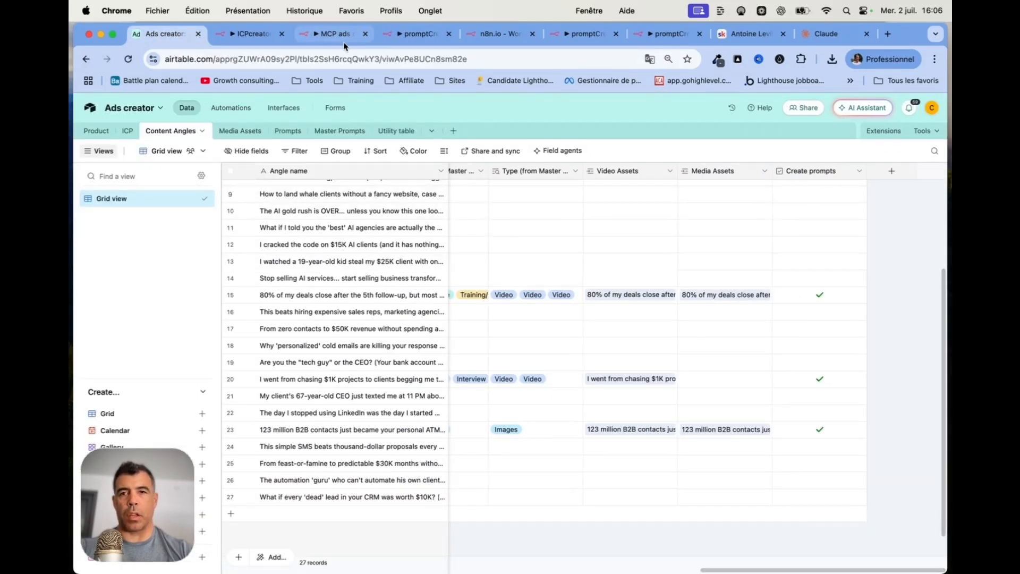
{"action": "left_click", "coordinate": [417, 34]}
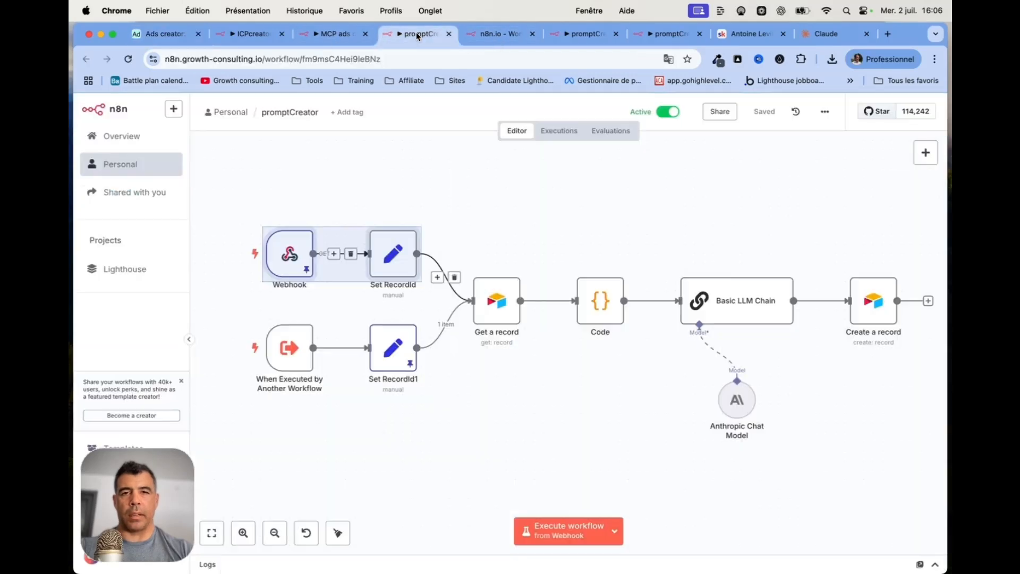
Review the sub-workflow trigger's recordId input and the Create a record step, then return to Claude
{"action": "double_click", "coordinate": [290, 348]}
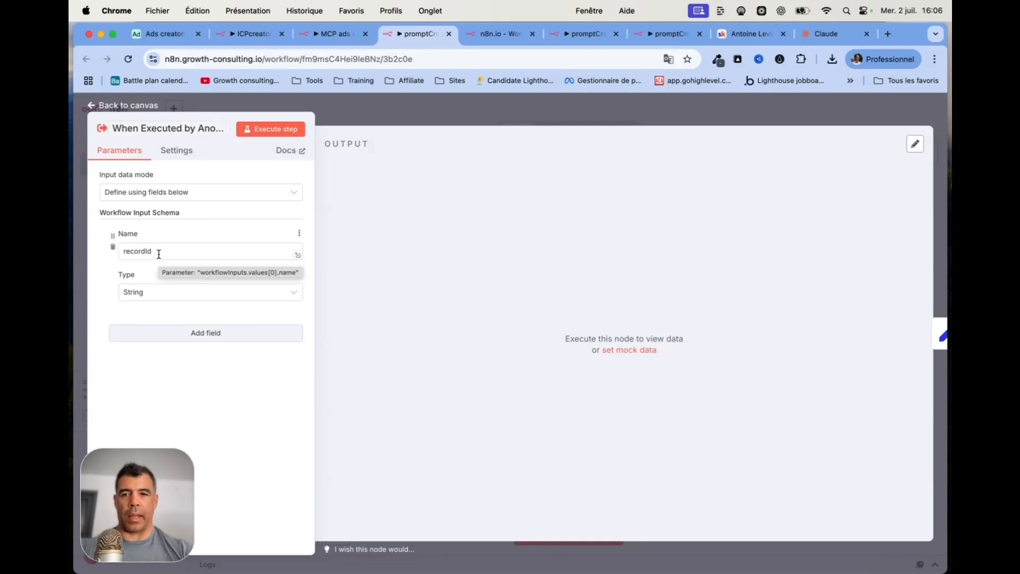
{"action": "left_click_drag", "start_coordinate": [157, 252], "coordinate": [90, 258]}
{"action": "left_click", "coordinate": [130, 105]}
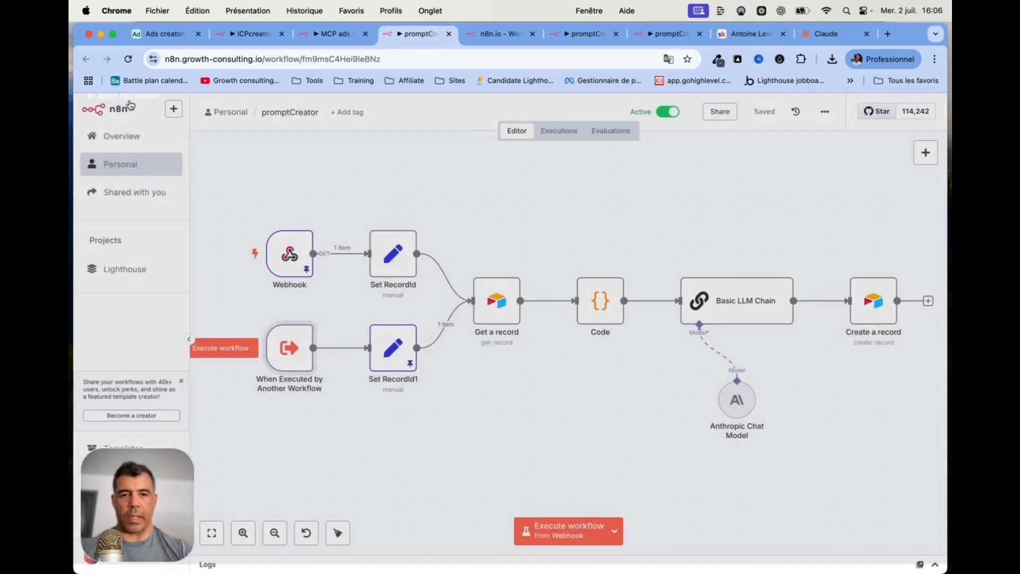
{"action": "scroll", "coordinate": [485, 298], "scroll_direction": "right", "scroll_amount": 5}
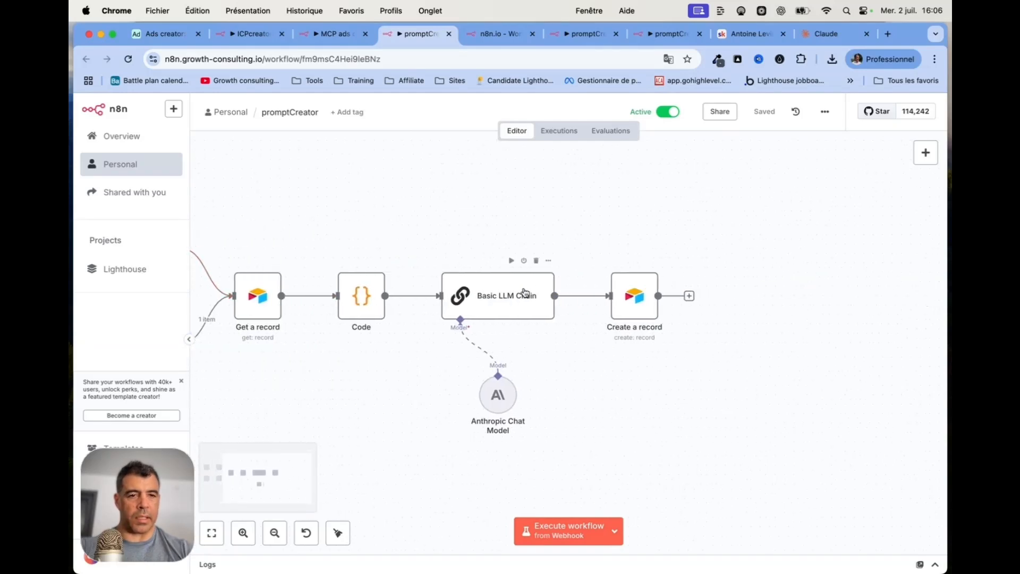
{"action": "double_click", "coordinate": [619, 307]}
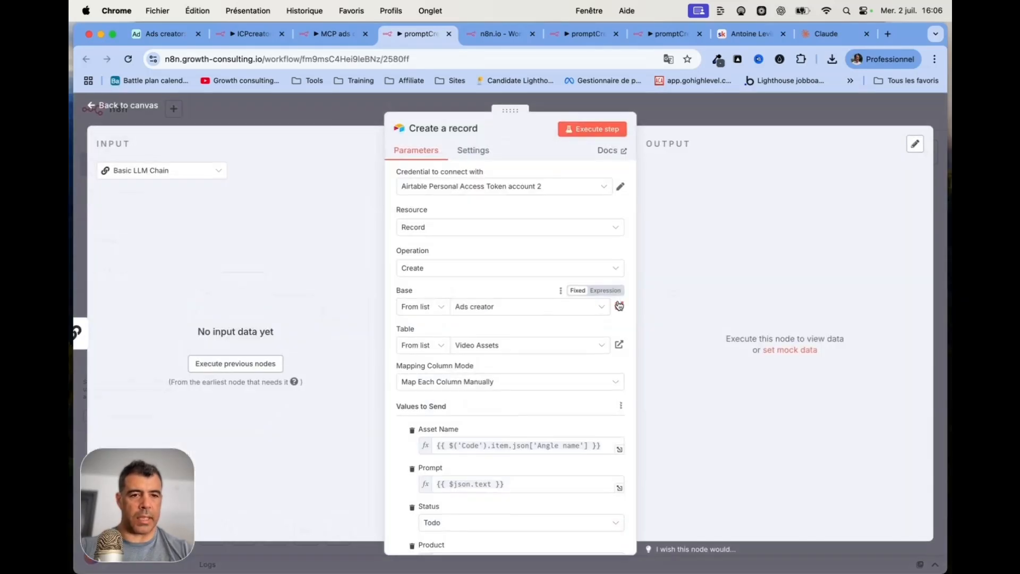
{"action": "scroll", "coordinate": [574, 419], "scroll_direction": "down", "scroll_amount": 5}
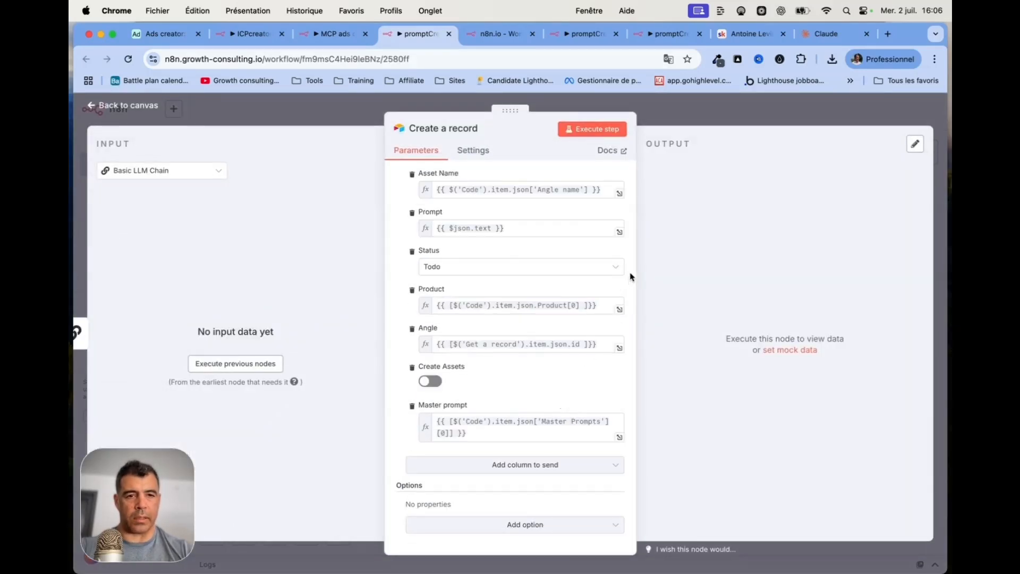
{"action": "left_click", "coordinate": [833, 34]}
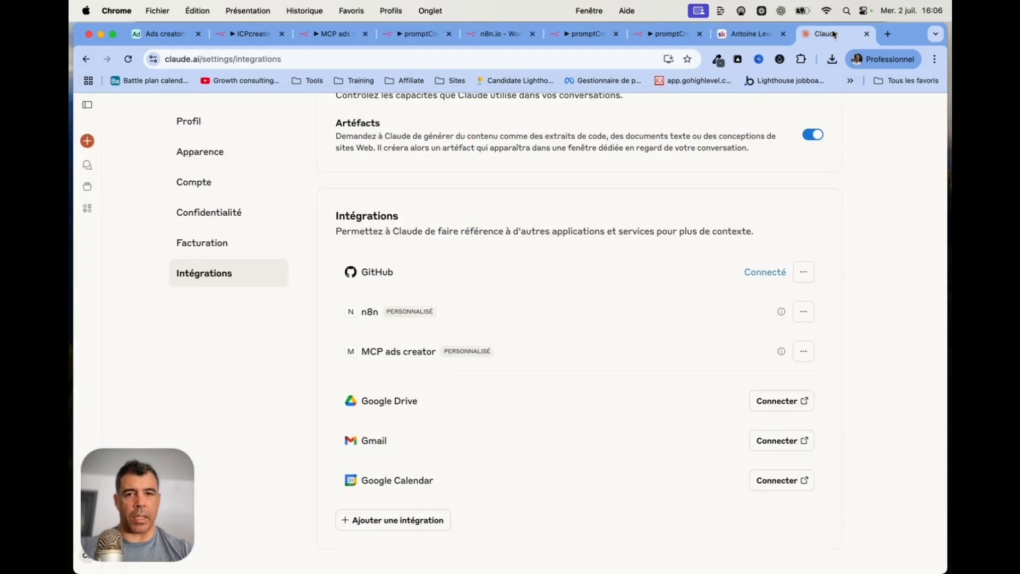
Start a new, empty Claude conversation from the sidebar
{"action": "left_click", "coordinate": [88, 142]}
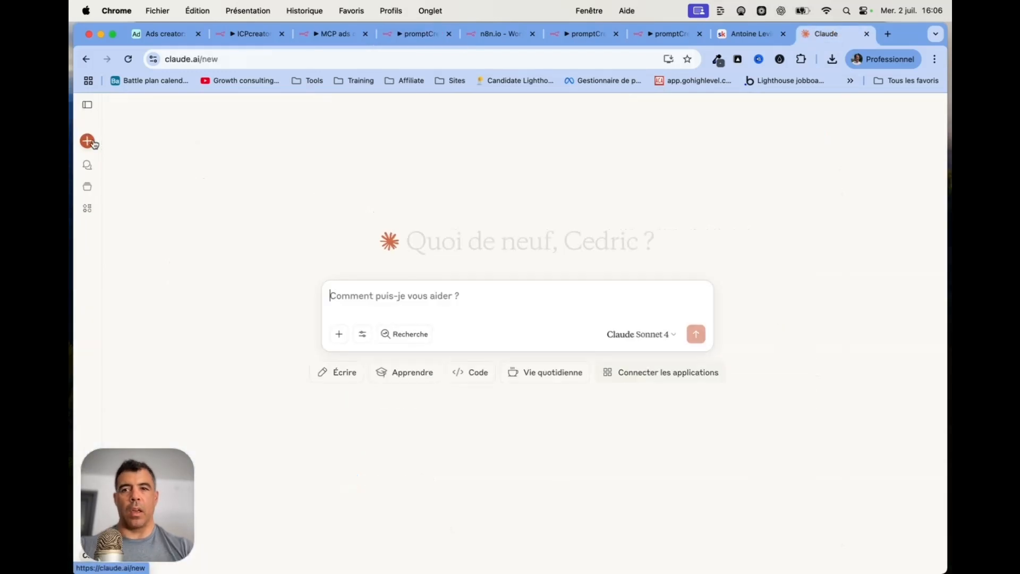